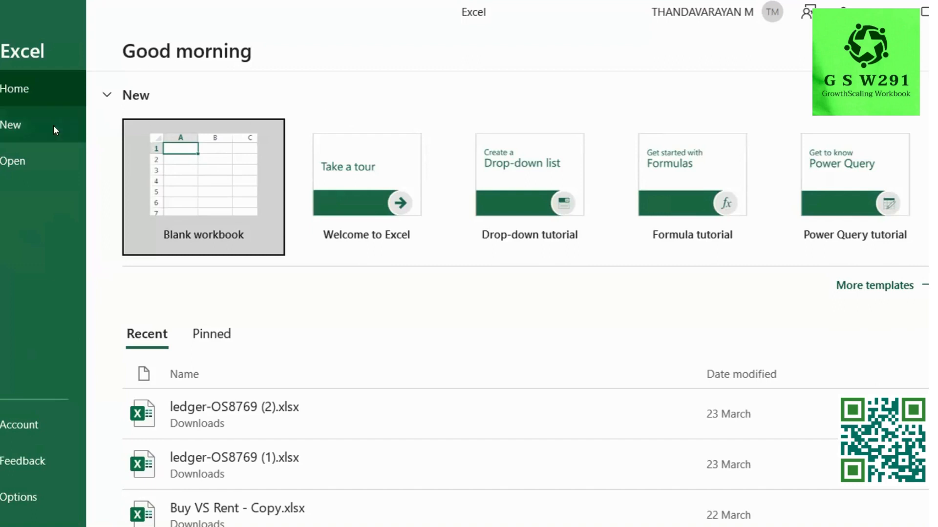
Create a new blank workbook, Book1, from the Excel start page.
click(209, 159)
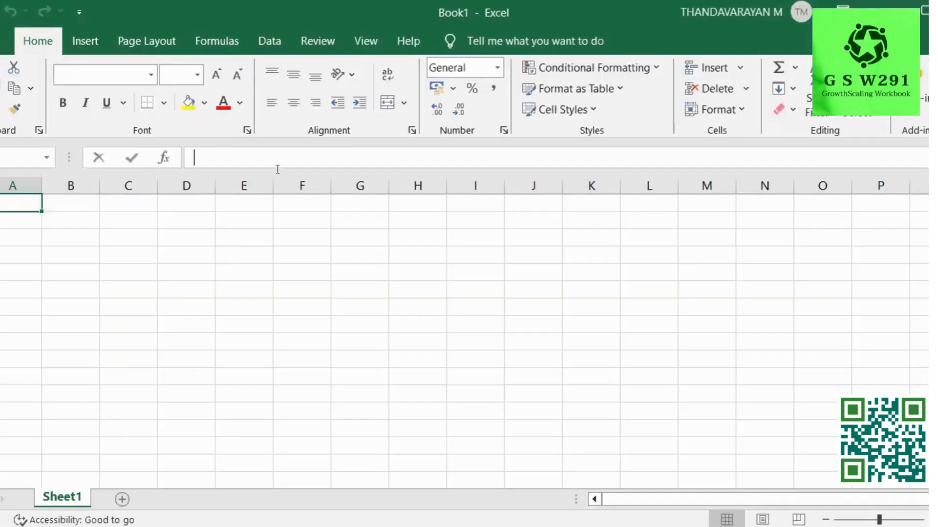
click(102, 199)
click(114, 265)
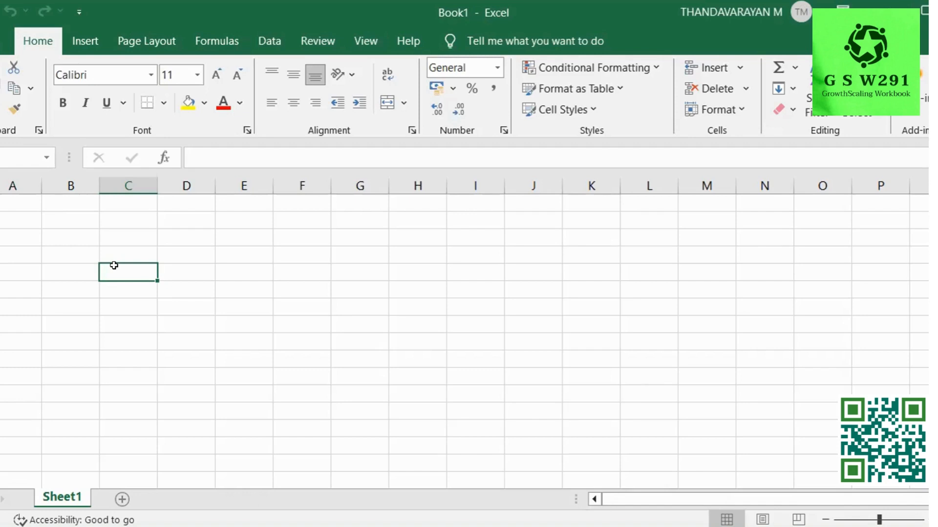
click(119, 247)
click(80, 238)
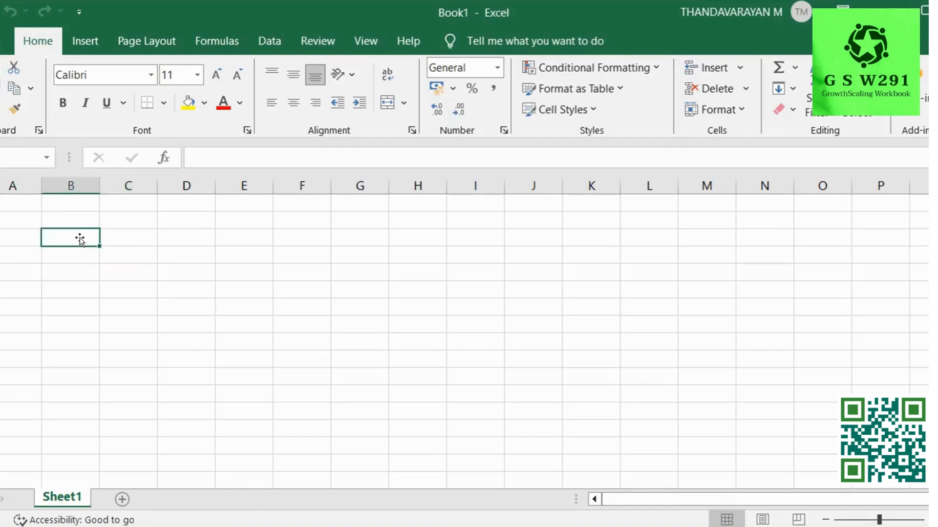
click(69, 221)
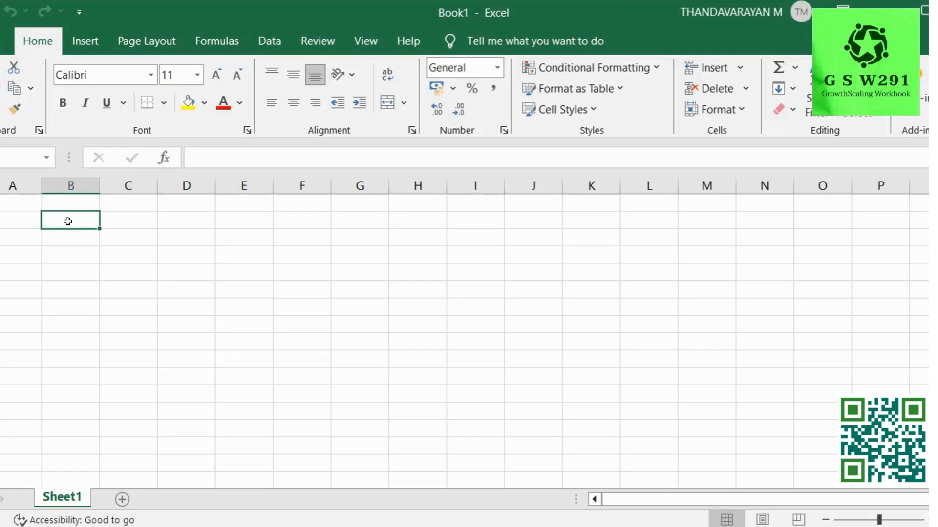
click(16, 198)
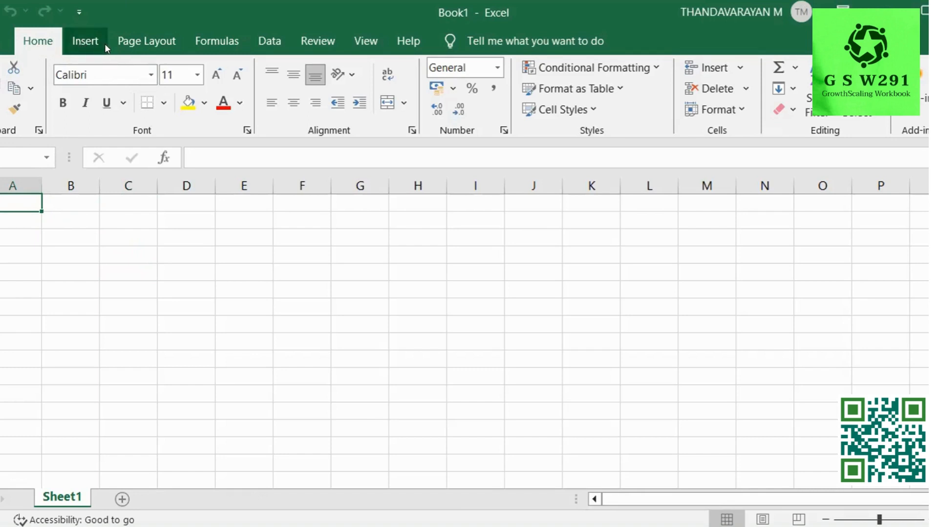
click(5, 181)
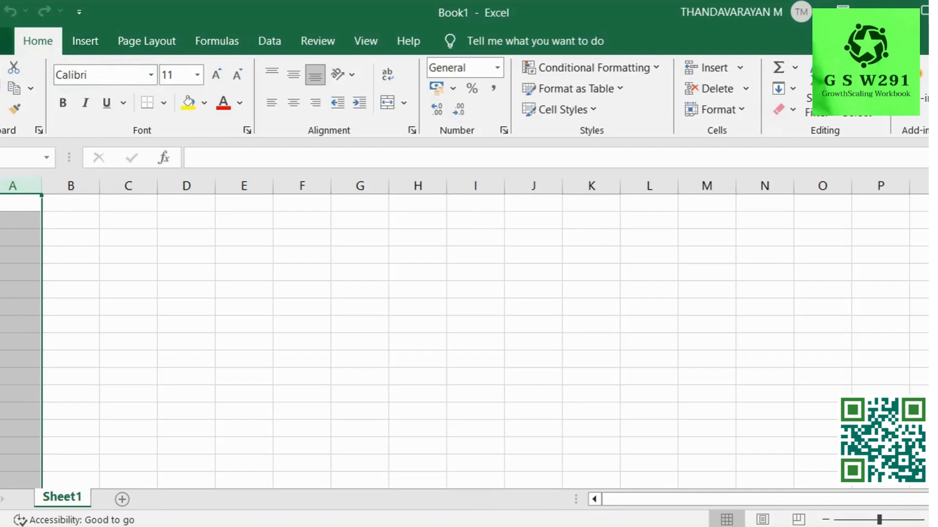
click(4, 41)
click(4, 41)
click(93, 37)
click(135, 41)
click(214, 37)
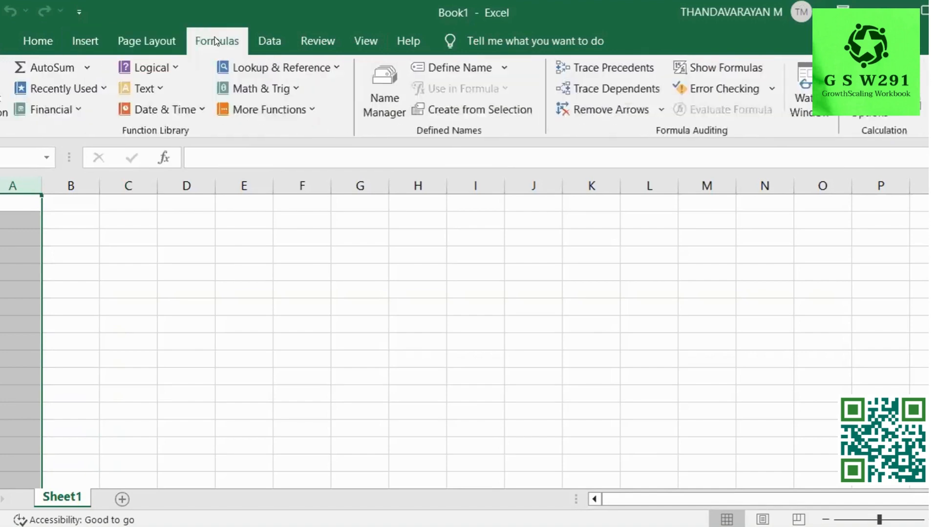
click(271, 35)
click(319, 36)
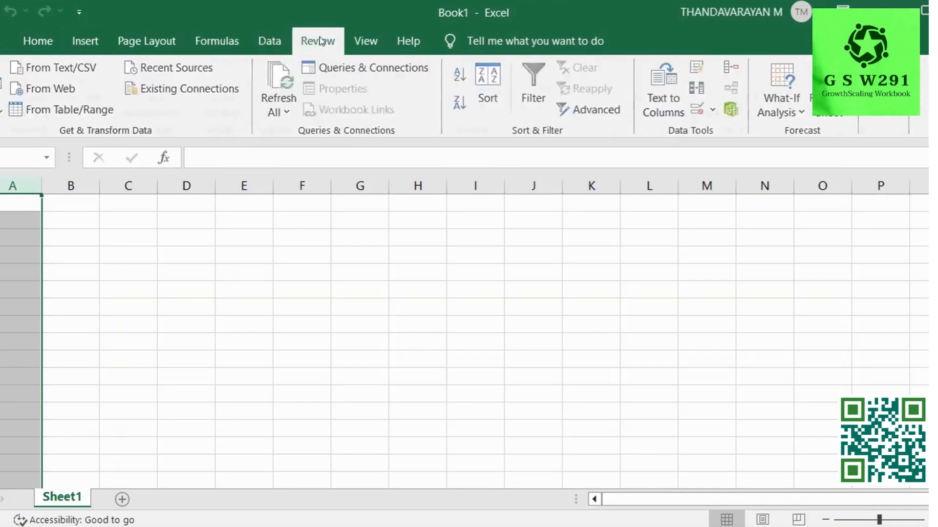
click(361, 42)
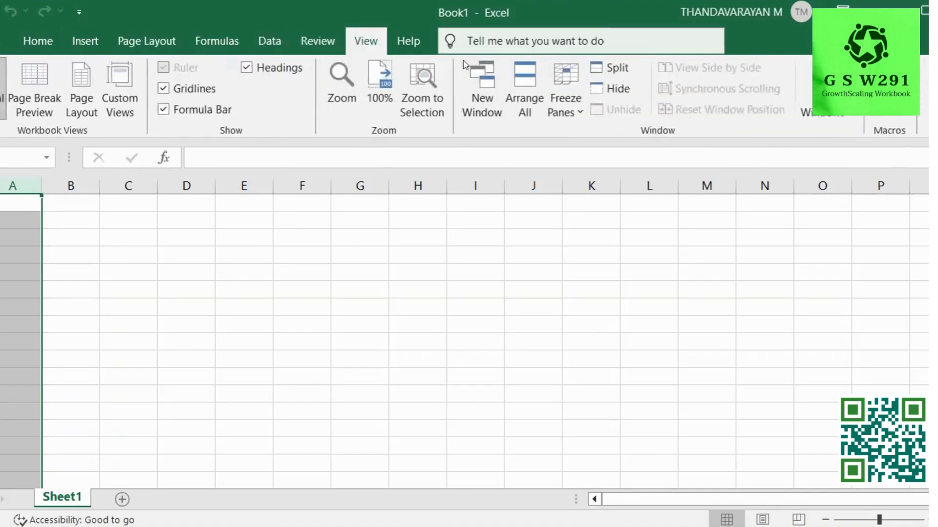
click(81, 47)
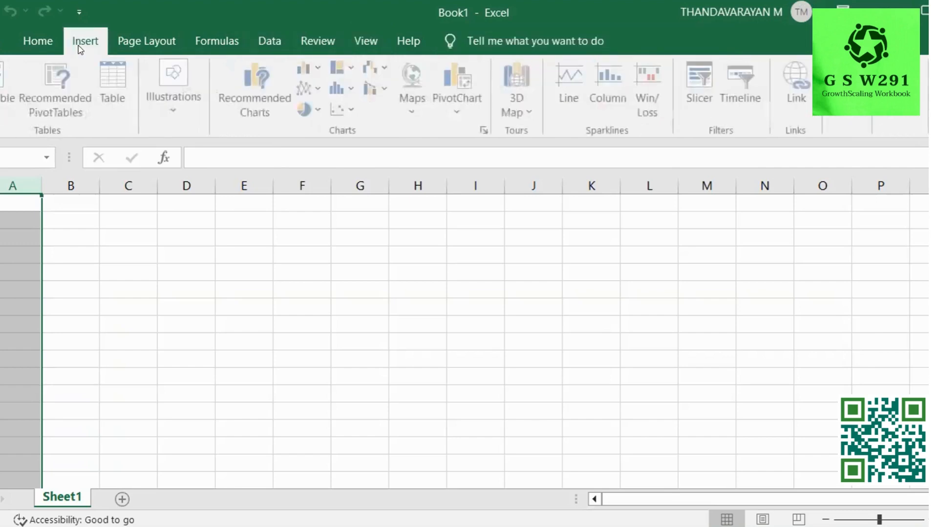
click(35, 42)
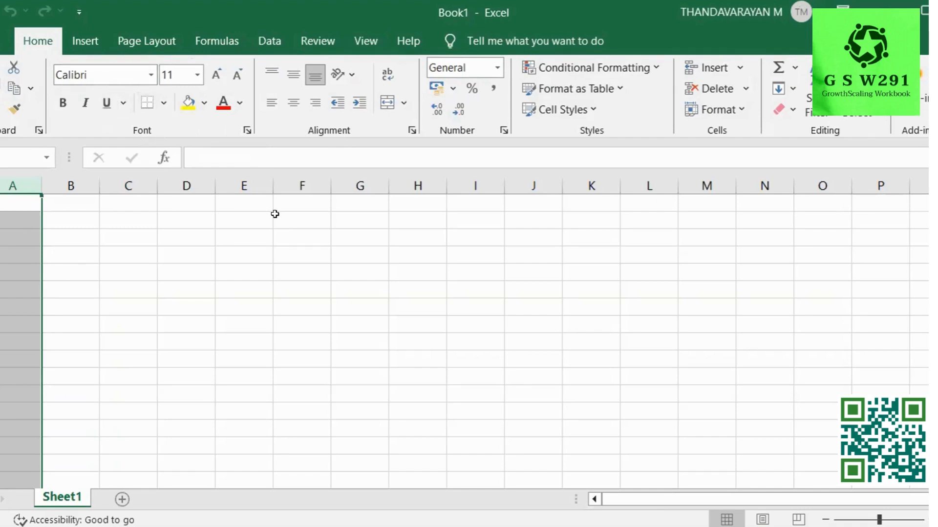
click(462, 234)
Enter the samples dhsjdfsdfsf, kjhfbsdfs, jgjcnsdfafs and kjhjfndf into H3:H6.
click(415, 235)
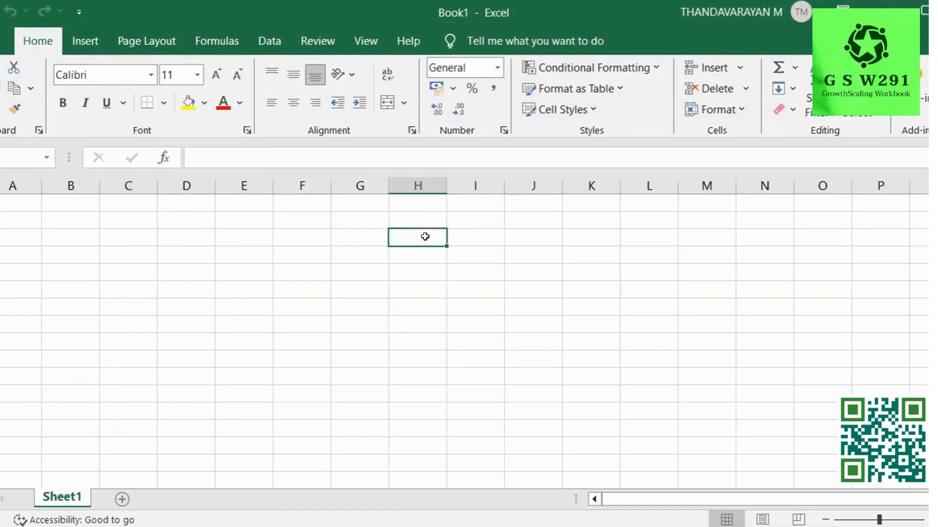
text(dhsjdfsdfsf)
key(Return)
text(kjhf)
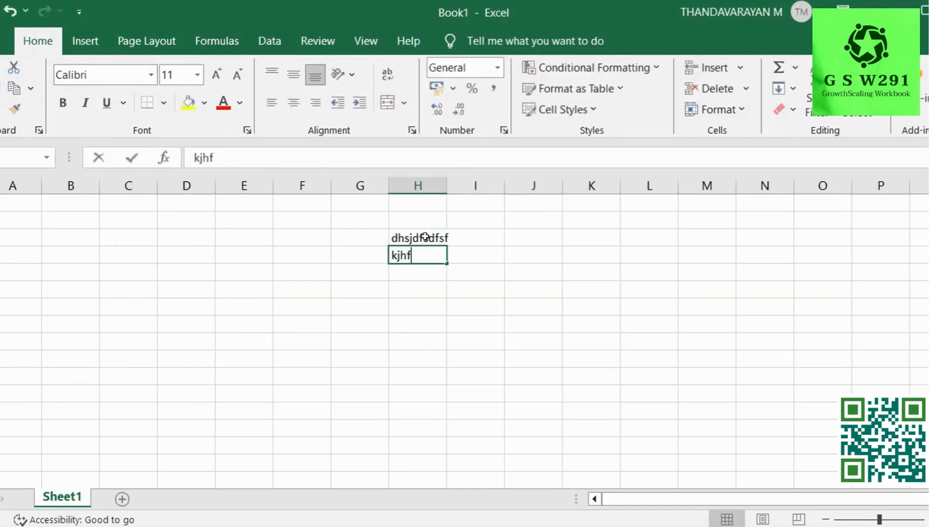
text(bsdfs)
key(Return)
text(jgjcnsdfafs)
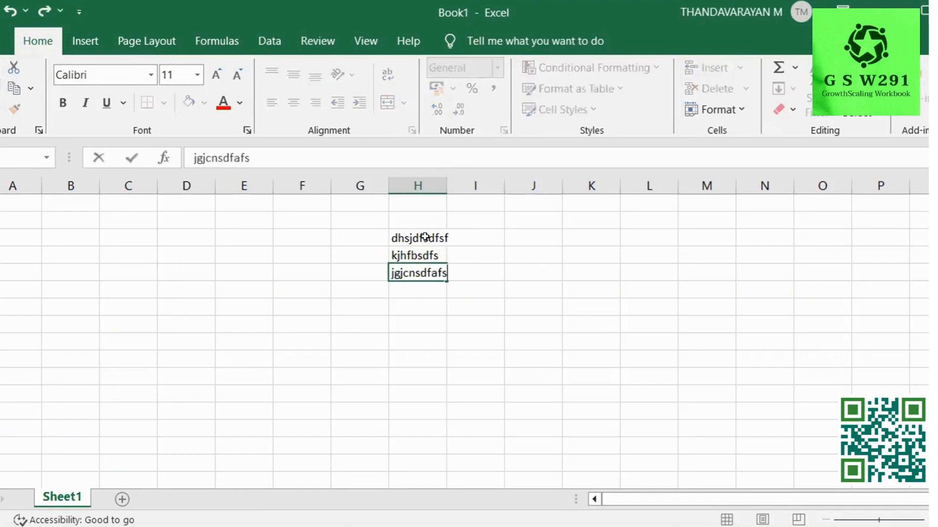
key(Return)
text(kjhjfndf)
key(Return)
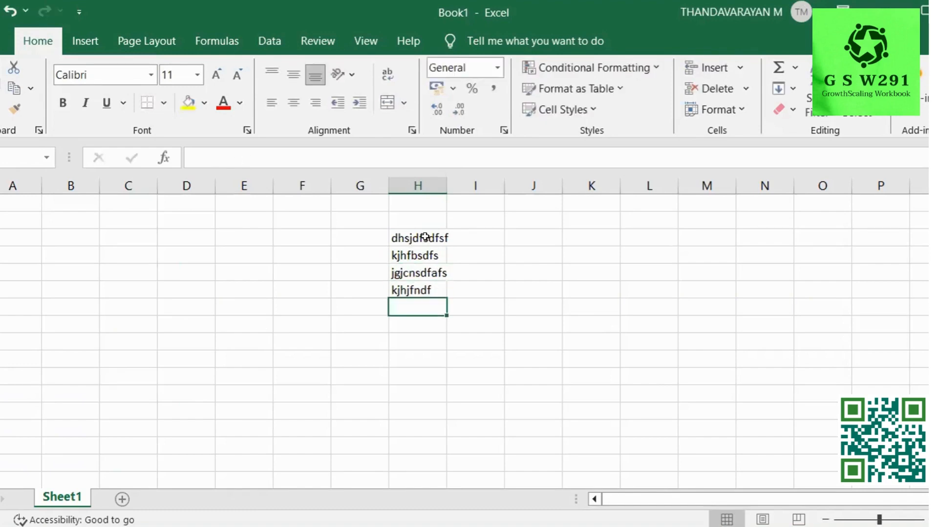
Enter 5678897 in H7, AutoFit column H, and select H3:H7.
text(5678897)
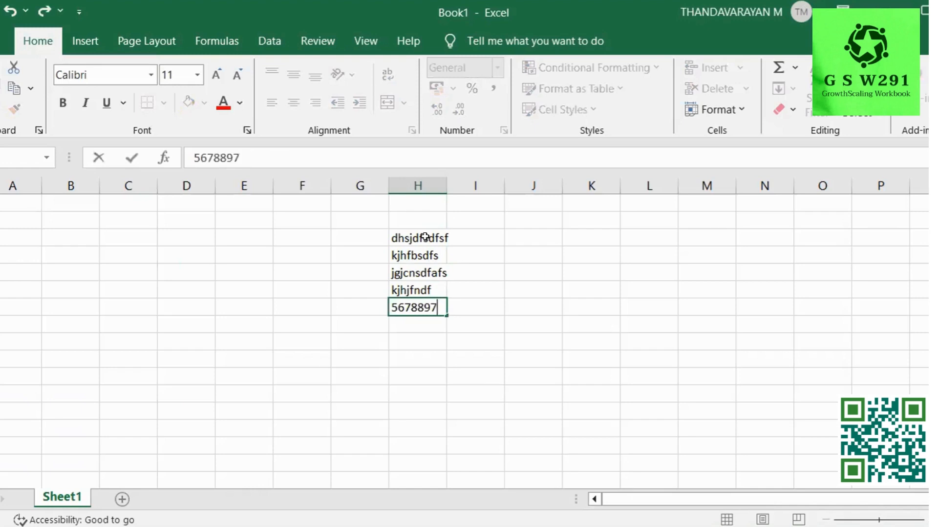
key(Return)
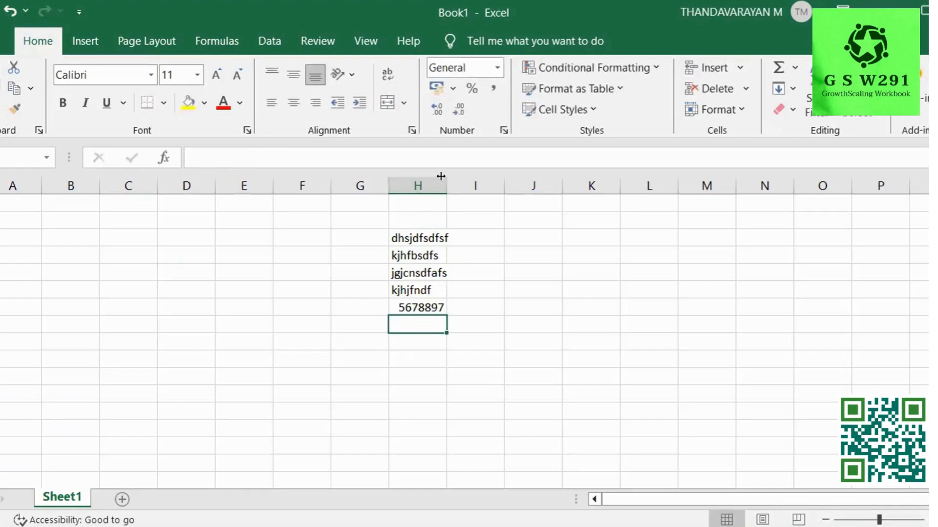
double_click(440, 176)
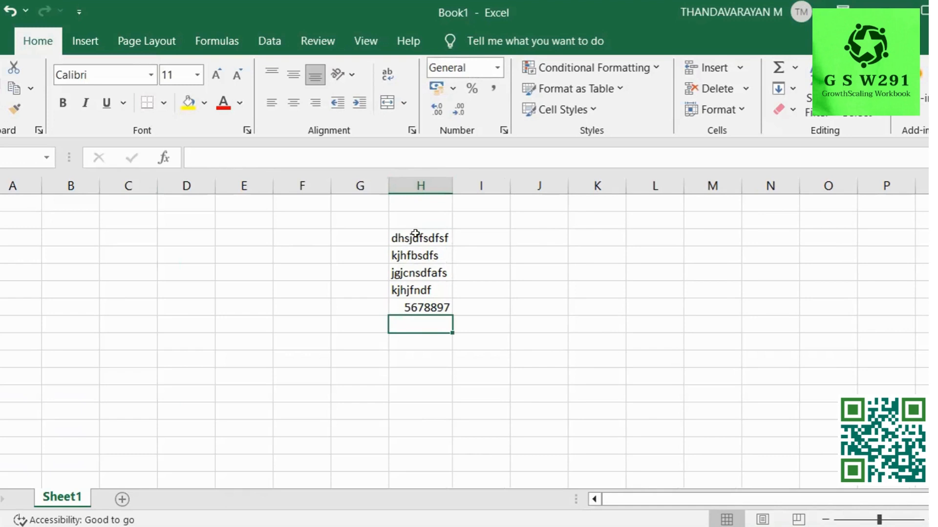
drag(415, 233, 437, 308)
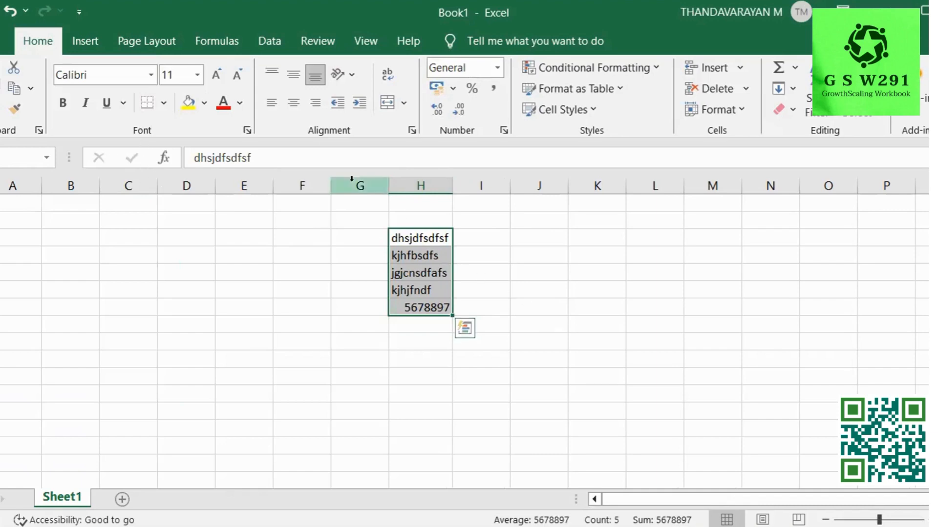
Change the font of the selected H3:H7 entries to Georgia.
click(925, 519)
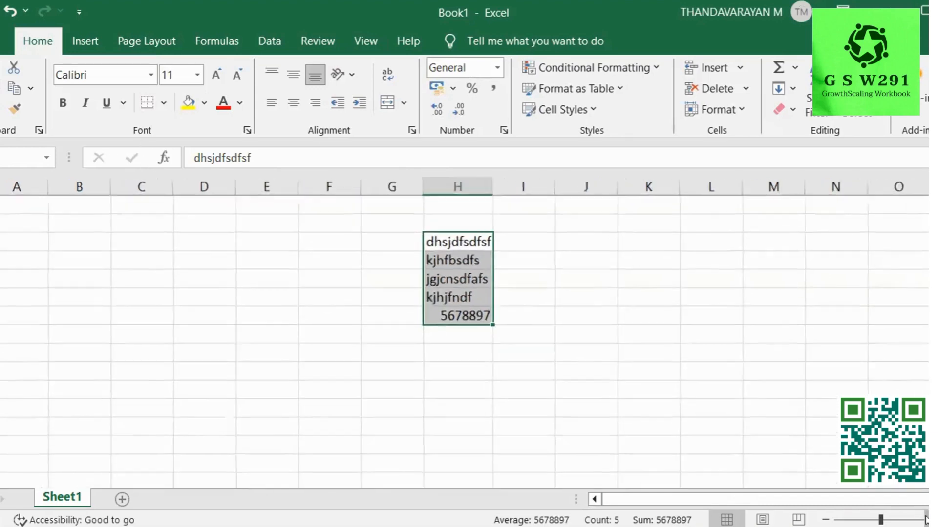
click(925, 519)
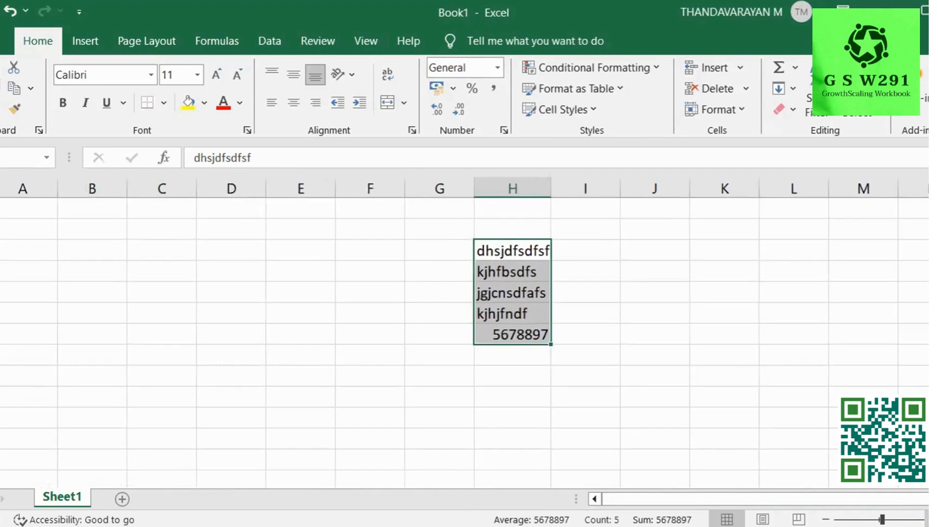
click(926, 519)
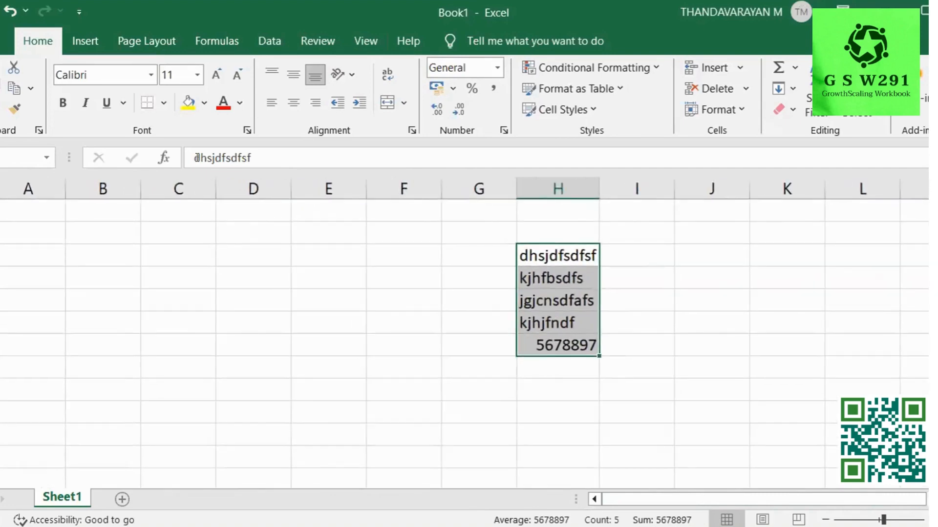
click(151, 76)
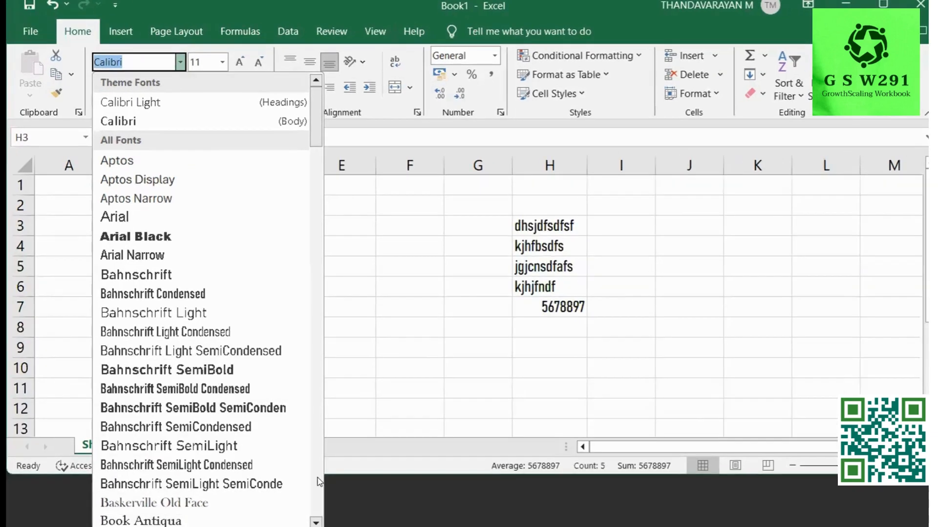
click(318, 483)
click(318, 483)
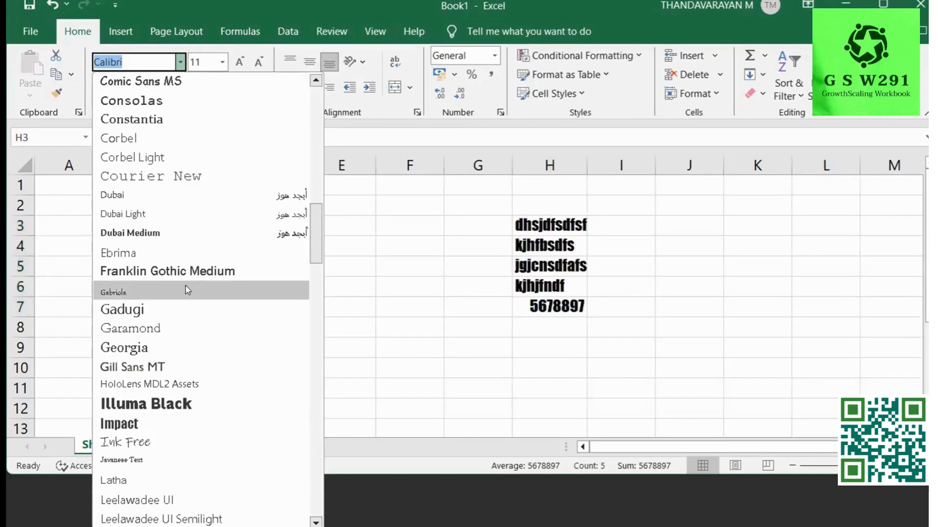
click(156, 350)
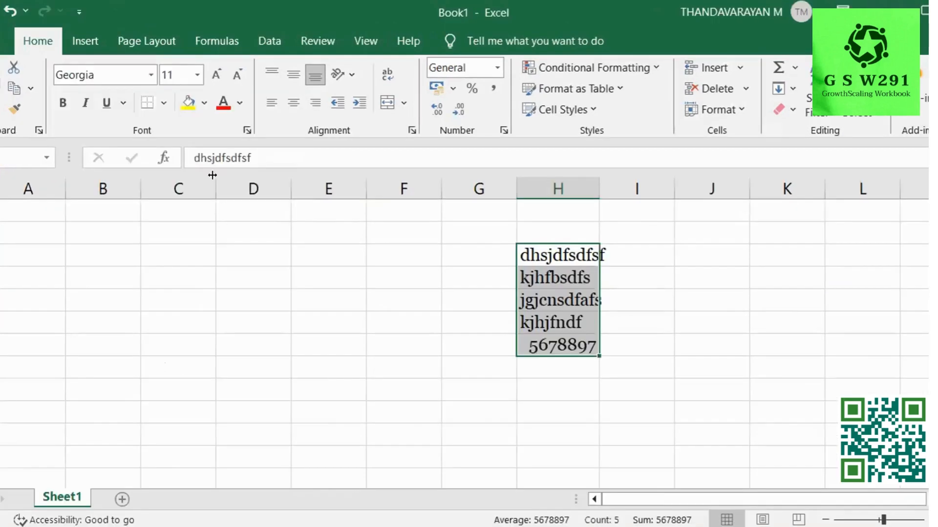
Set the font size of the Georgia entries to 12.
click(197, 74)
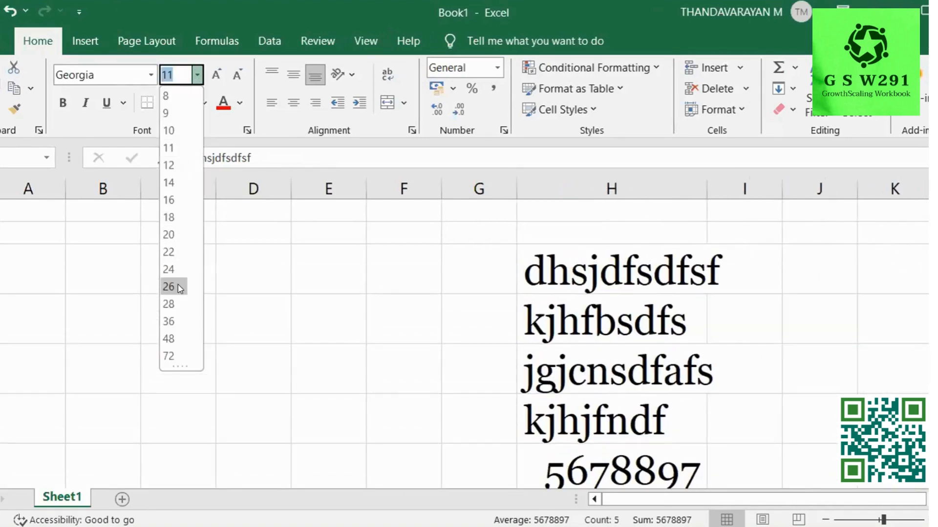
click(170, 149)
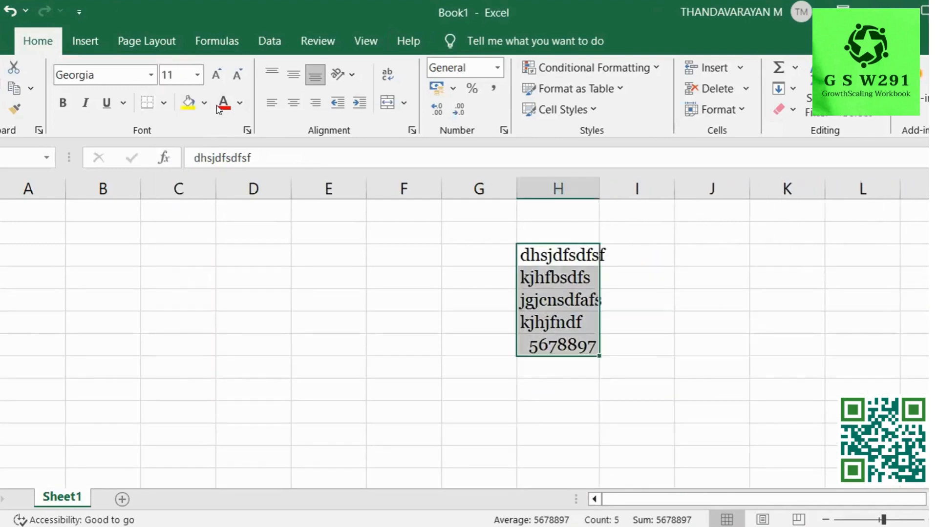
click(216, 75)
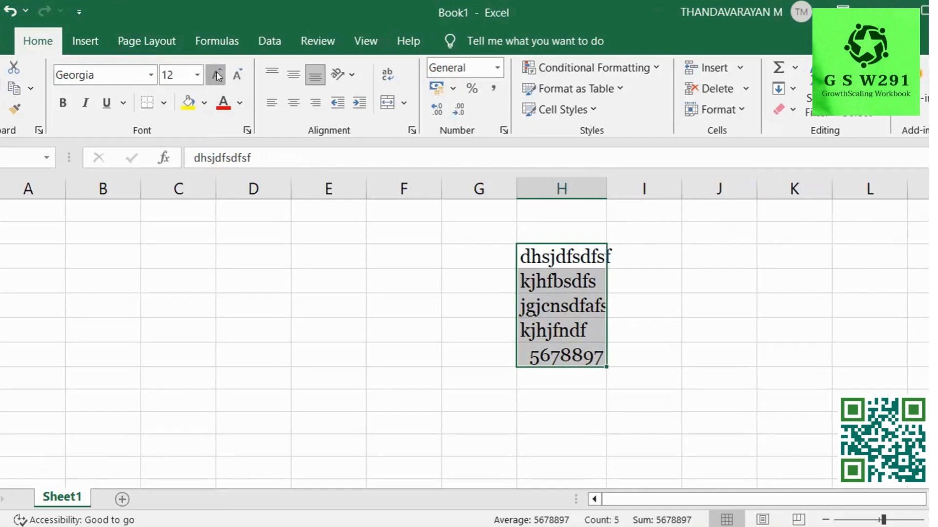
click(216, 74)
click(241, 79)
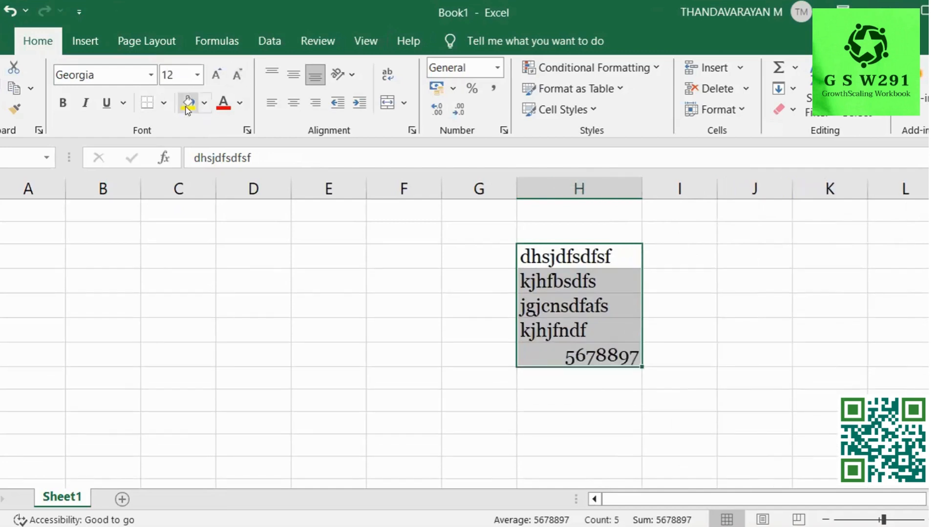
click(67, 110)
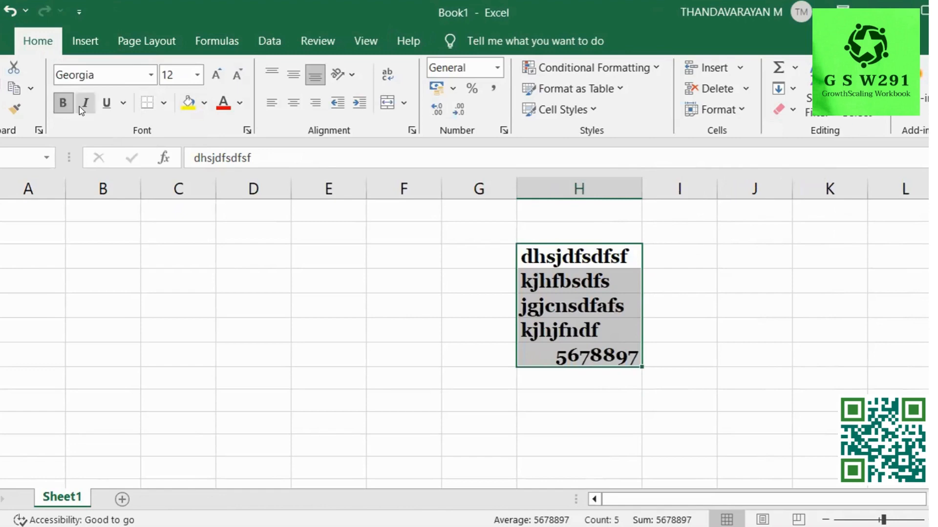
click(57, 108)
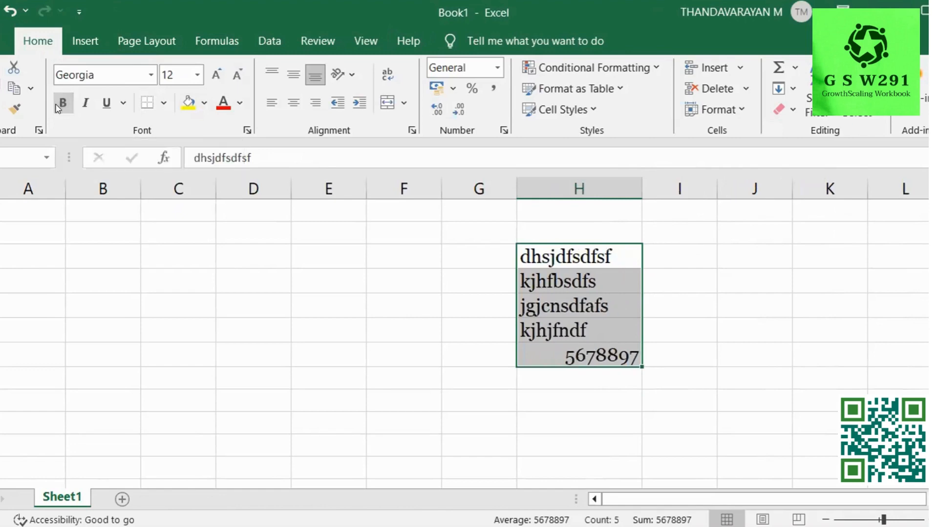
click(84, 105)
click(84, 106)
click(84, 106)
click(84, 106)
click(102, 107)
click(103, 107)
click(123, 104)
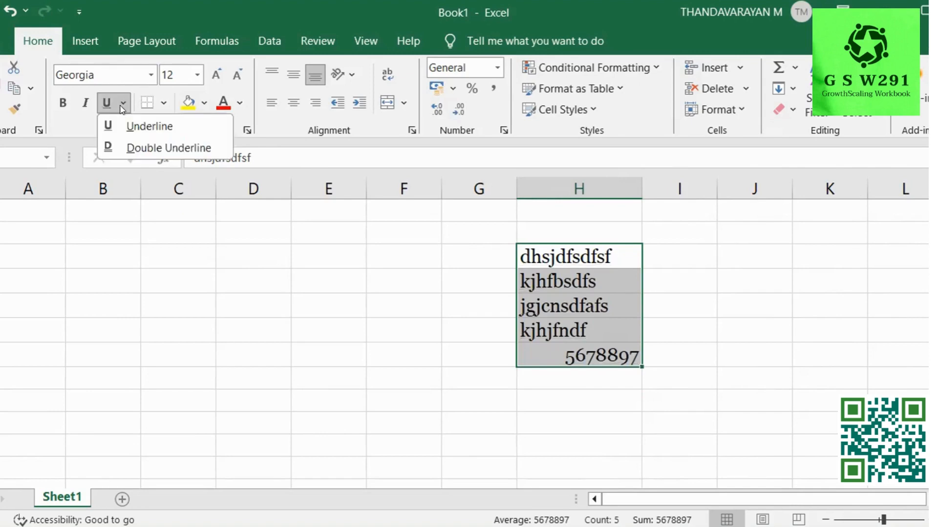
click(151, 148)
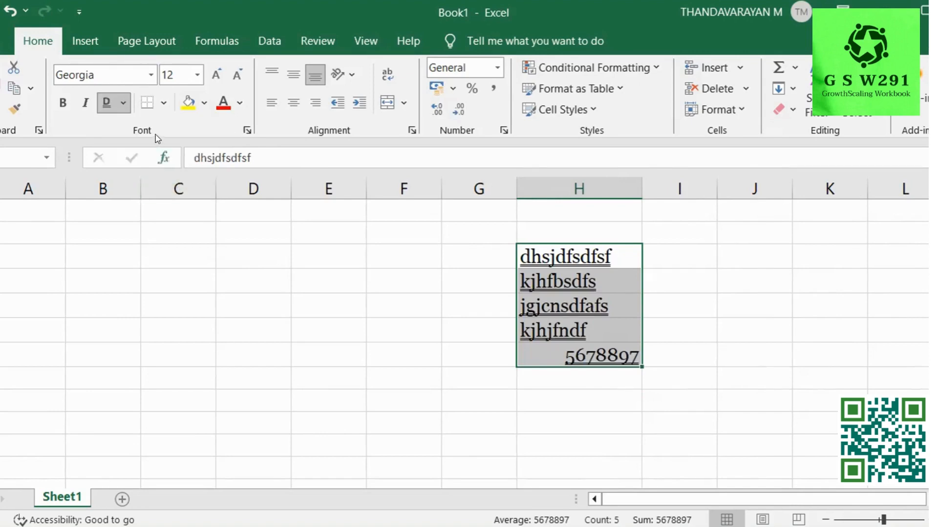
click(109, 103)
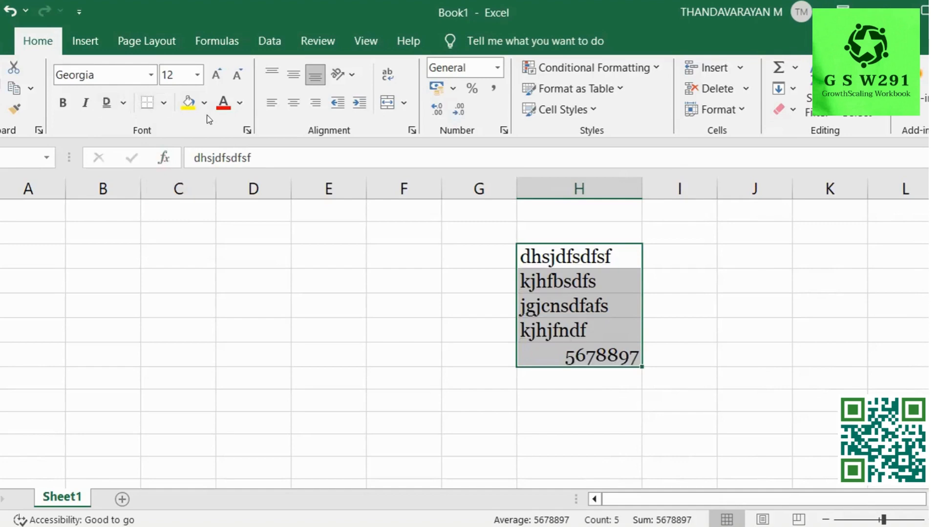
click(161, 104)
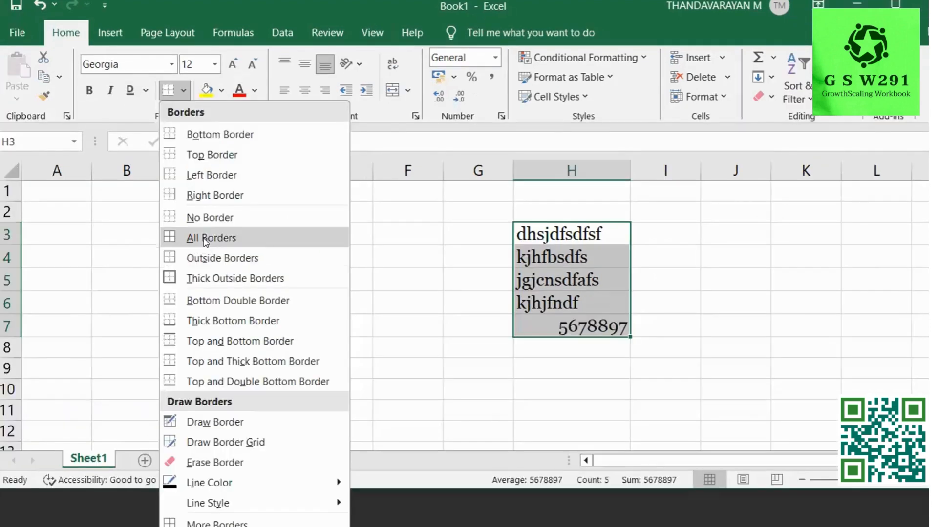
click(205, 238)
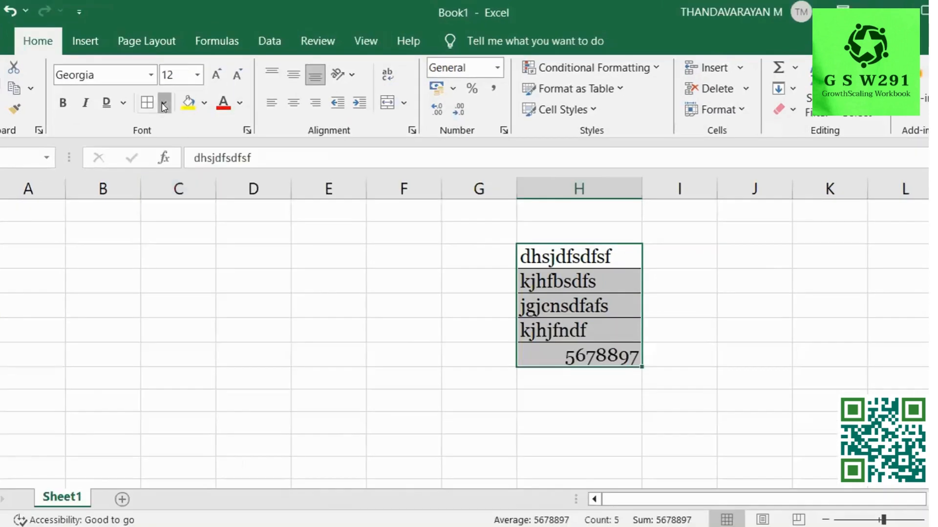
click(162, 103)
click(200, 175)
click(162, 103)
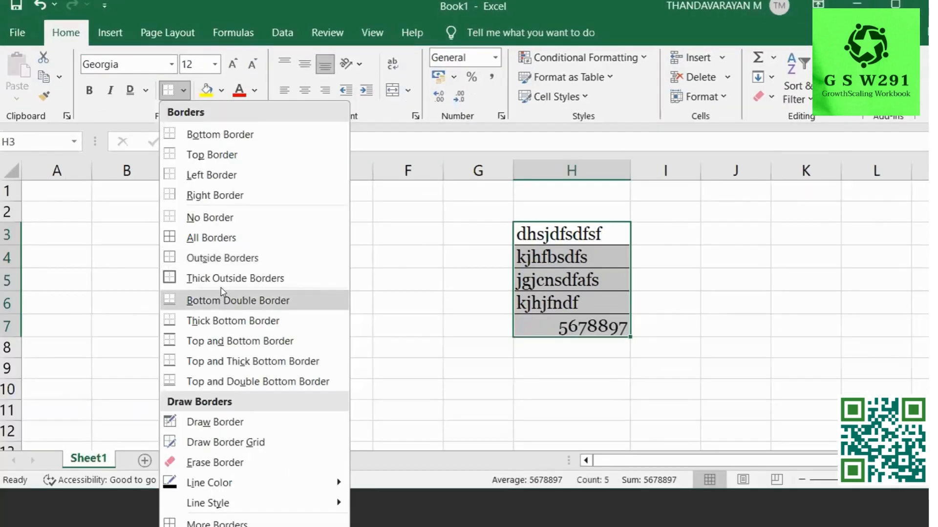
click(211, 238)
click(425, 277)
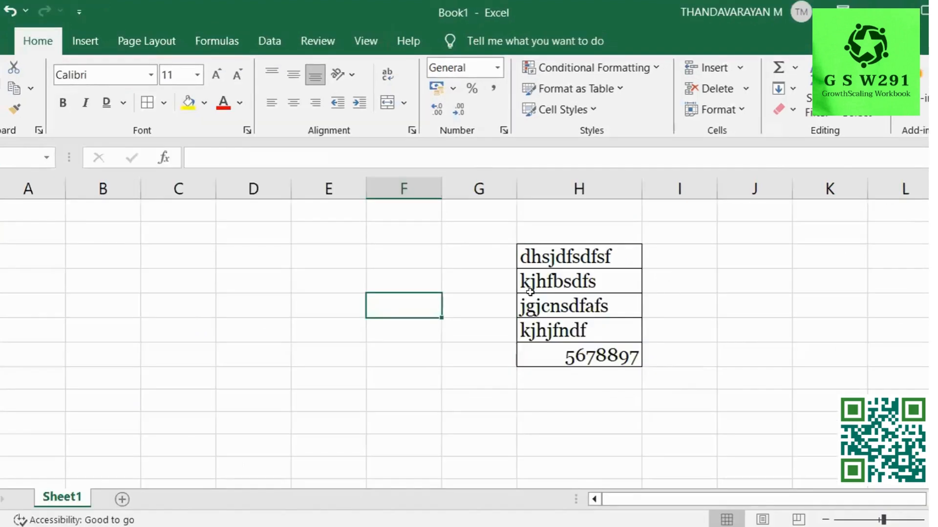
click(163, 103)
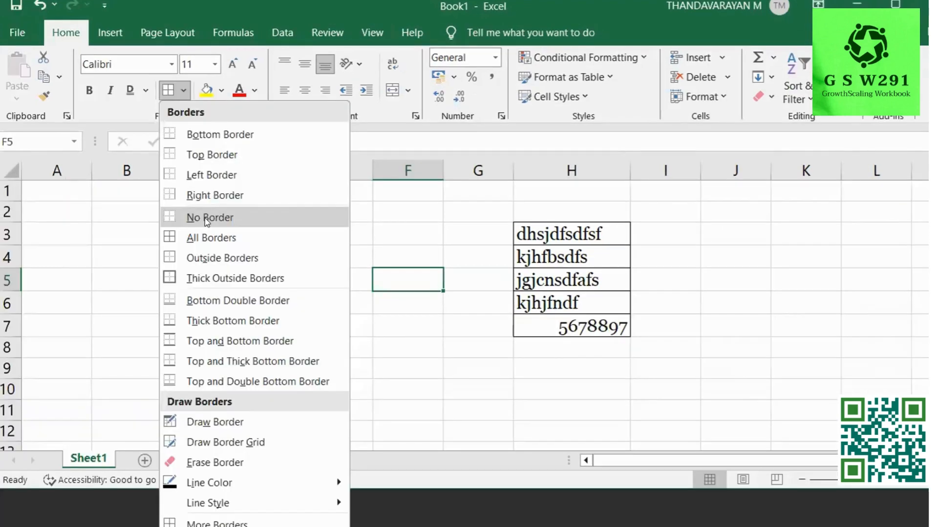
click(205, 219)
drag(536, 235, 584, 342)
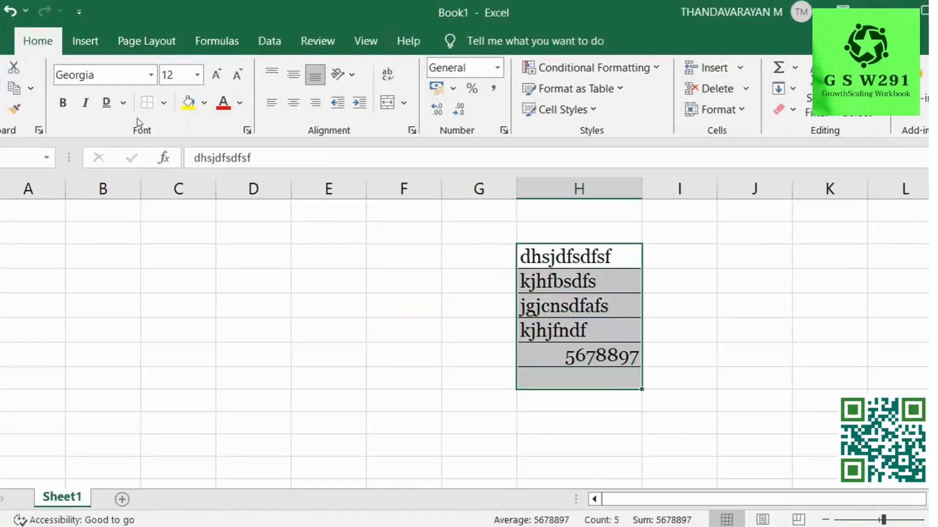
click(166, 104)
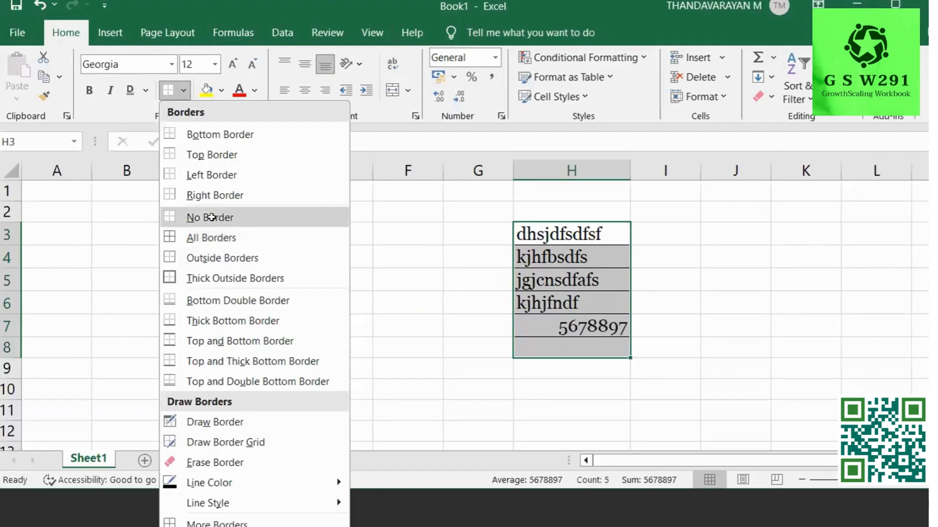
click(211, 217)
click(432, 233)
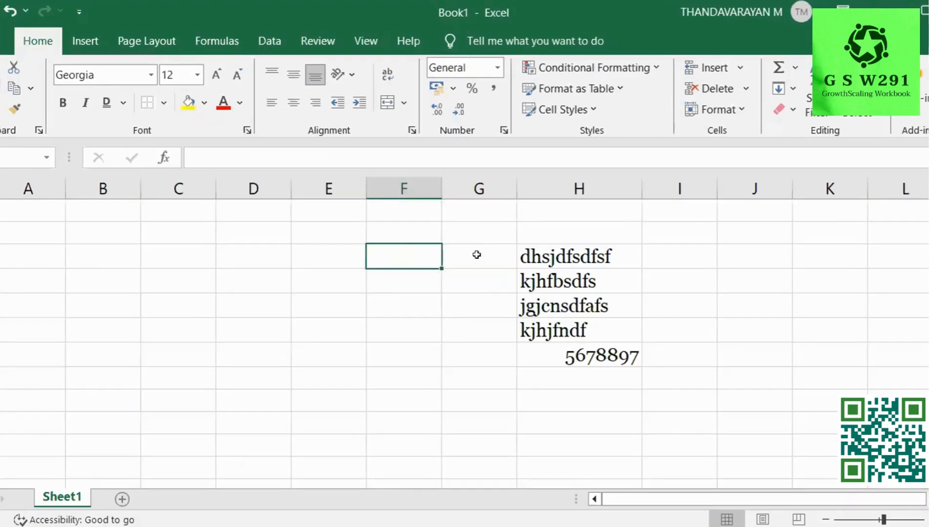
drag(550, 229, 597, 355)
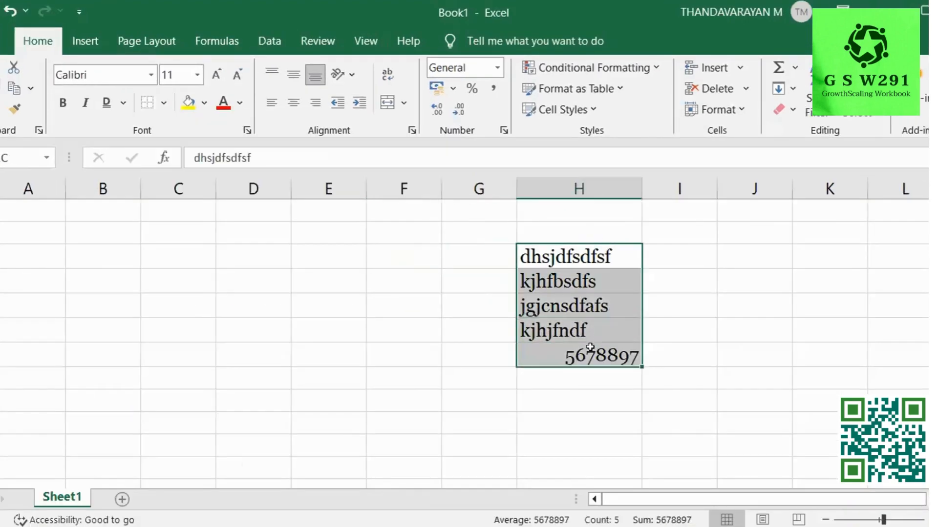
Fill H3:H7 yellow and make the text in H3 and H4 red.
click(184, 103)
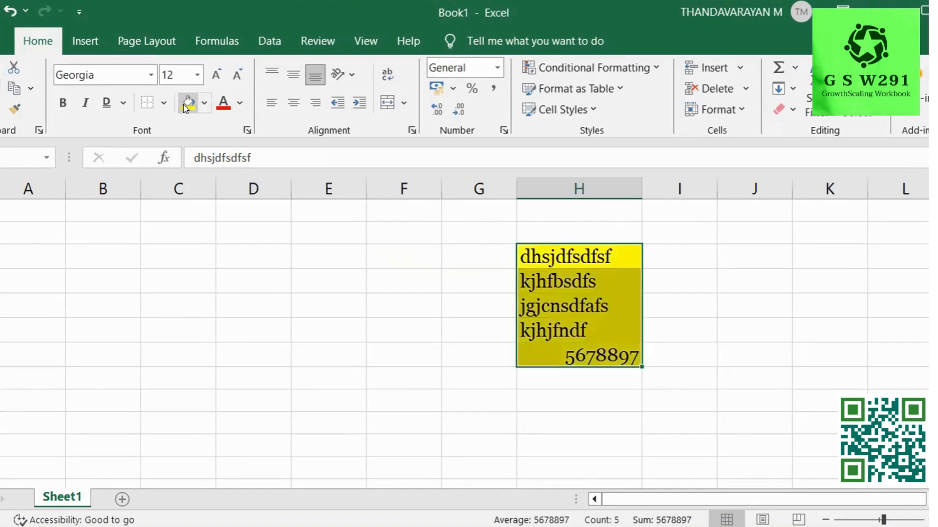
click(588, 256)
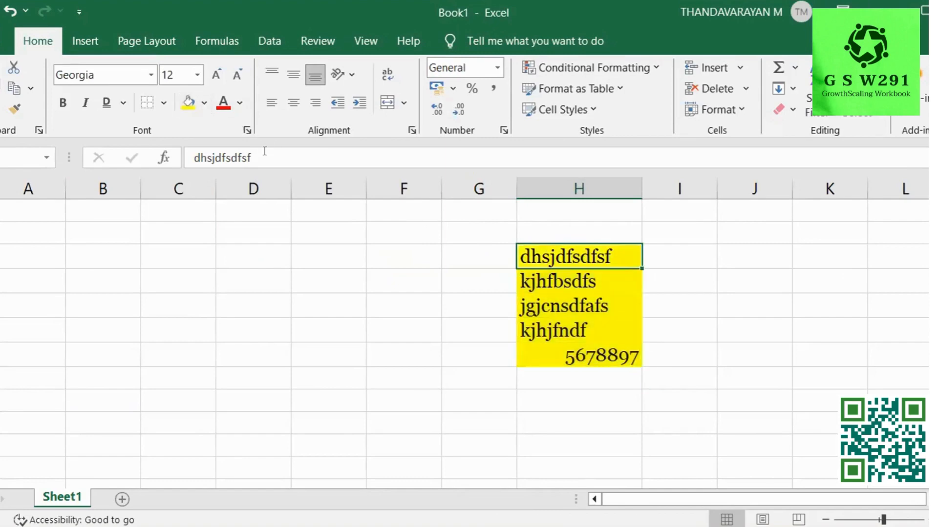
click(225, 104)
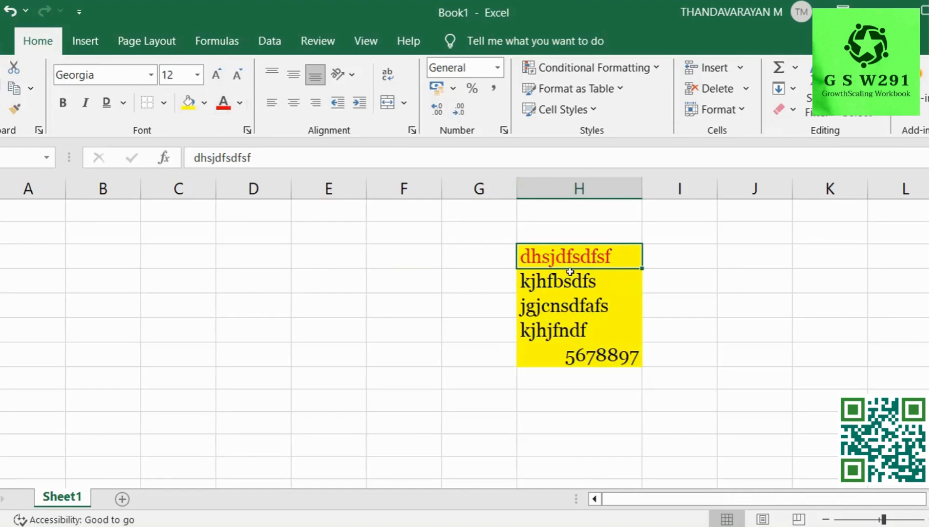
click(567, 280)
click(223, 101)
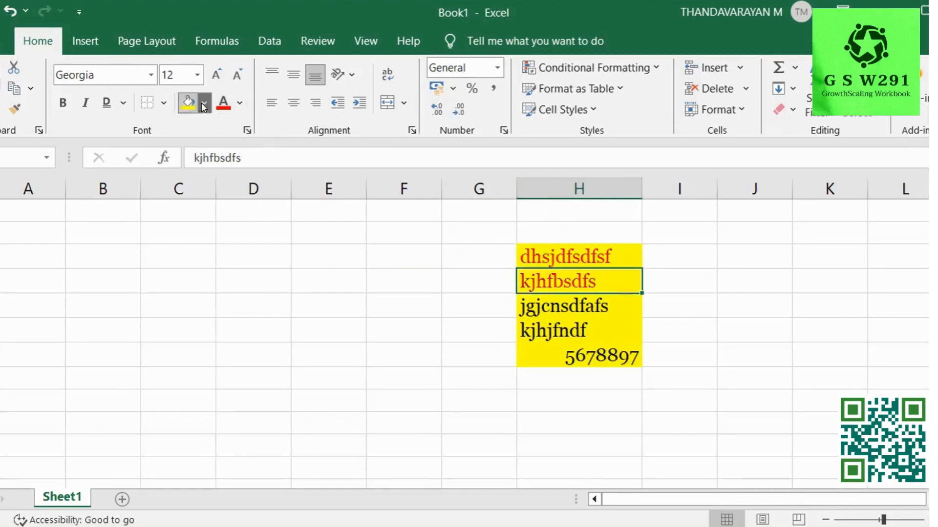
Give H4 a light green fill and dark orange font colour.
click(204, 105)
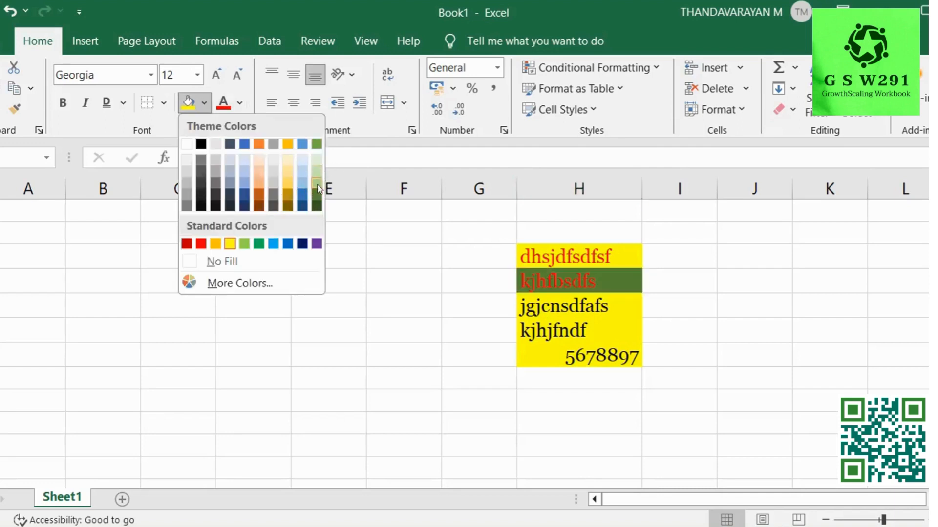
click(313, 171)
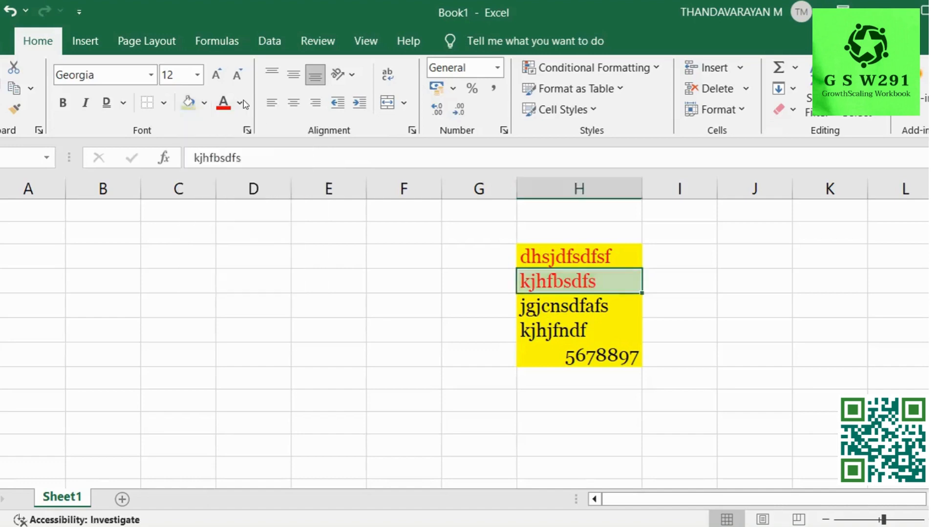
click(240, 104)
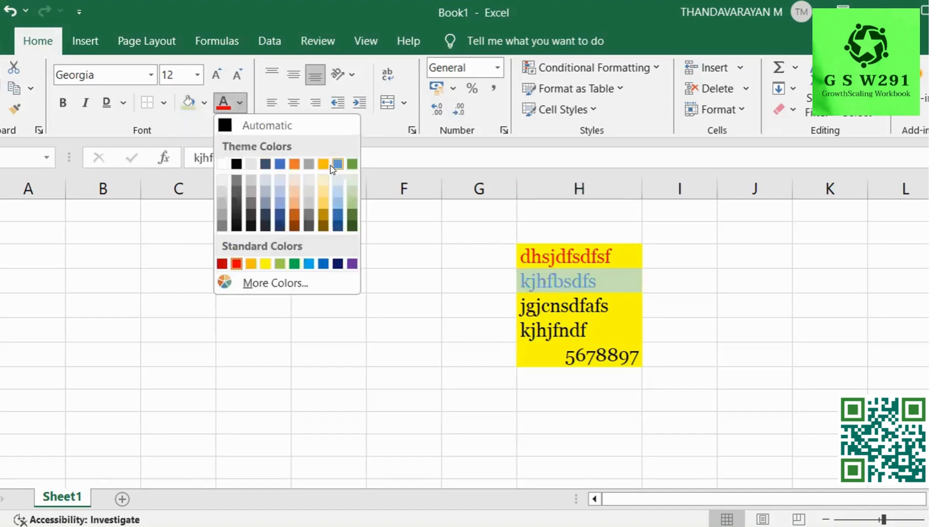
click(290, 210)
click(225, 199)
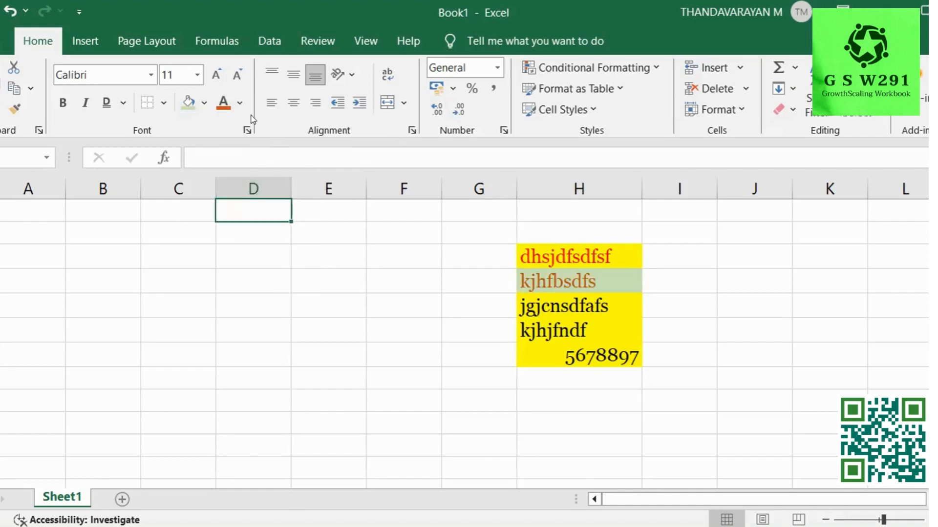
drag(629, 255, 630, 361)
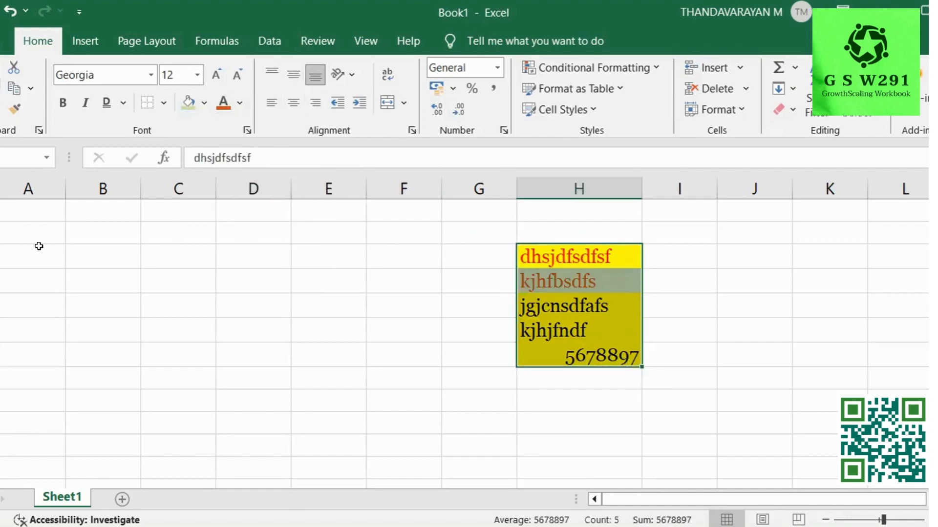
Increase the height of rows 2–9 and reselect the samples in H3:H7.
click(1, 233)
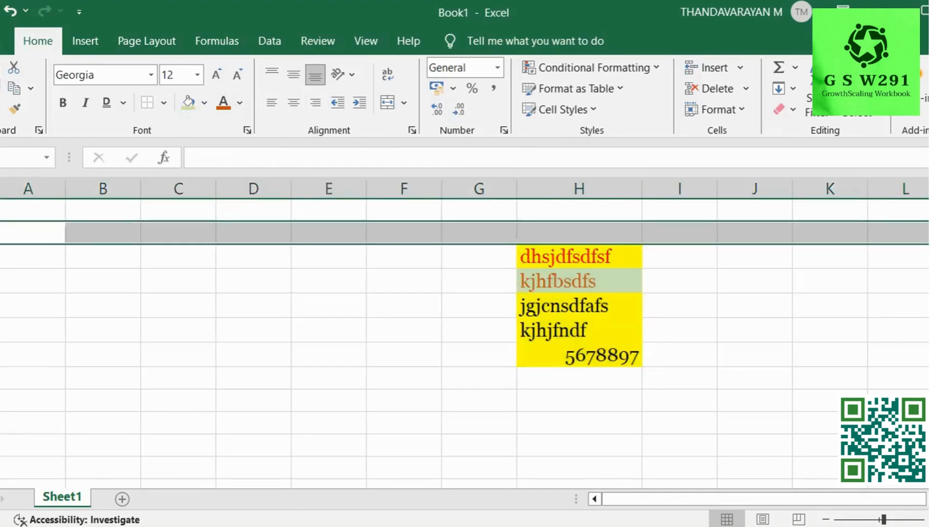
drag(1, 233, 1, 434)
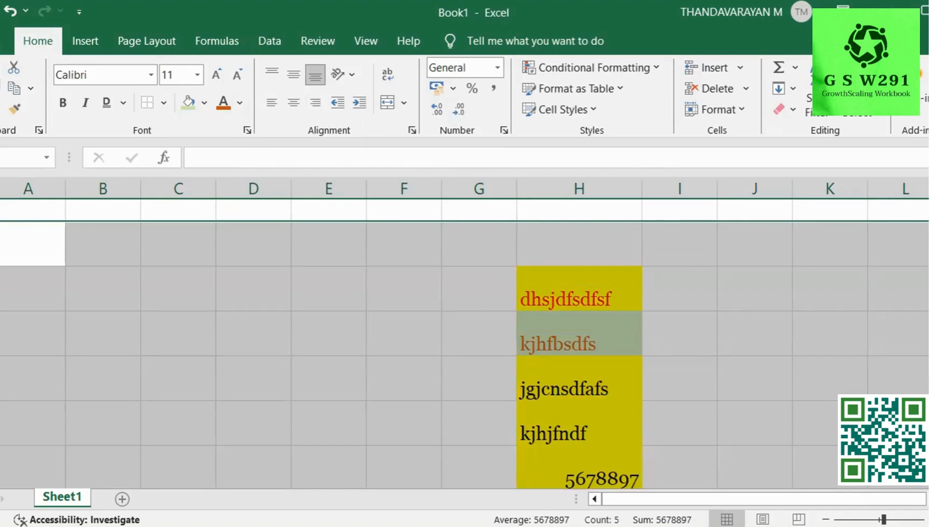
scroll(716, 388, down, 1)
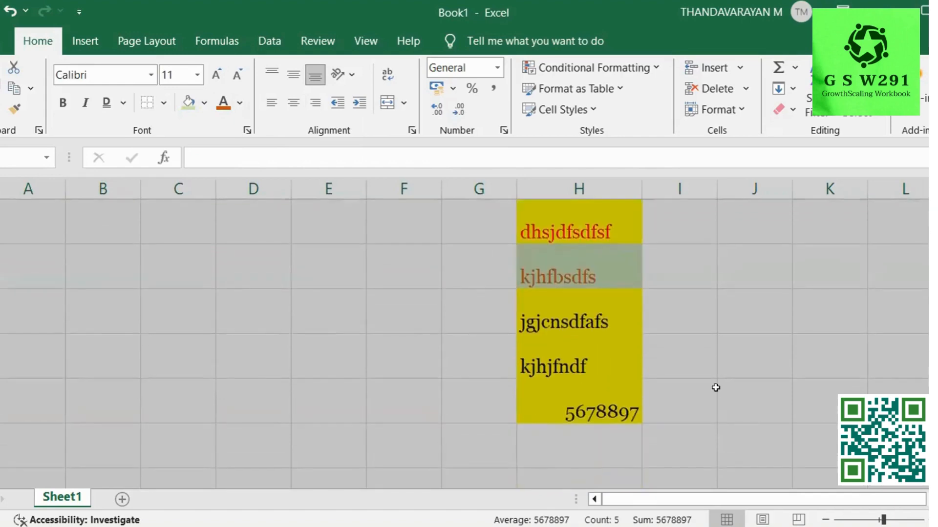
click(622, 293)
drag(601, 235, 598, 393)
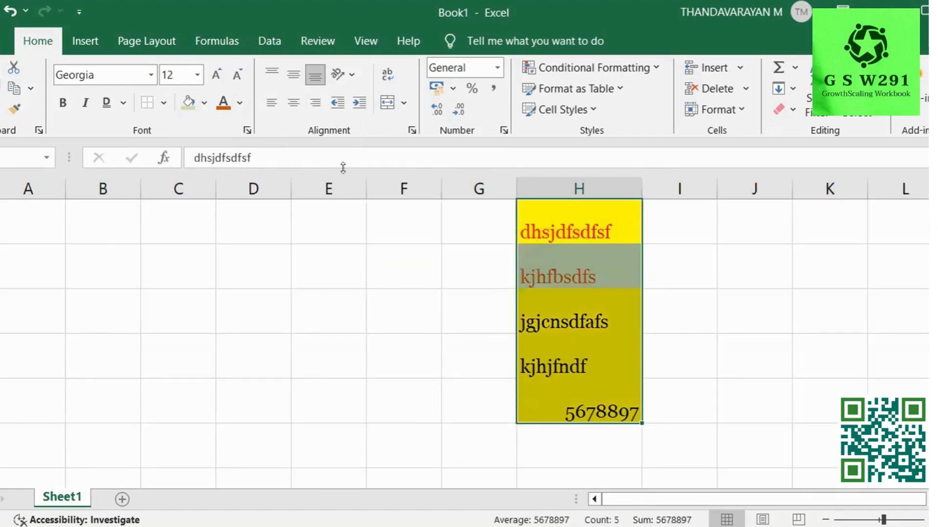
After trying top, bottom and right alignment, set H3:H7 to Center and Middle Align.
click(268, 70)
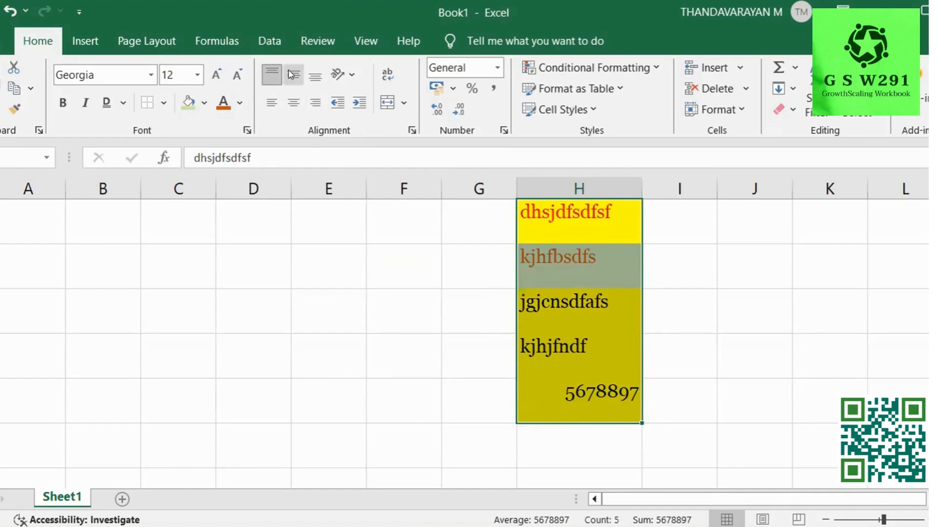
click(288, 69)
click(315, 74)
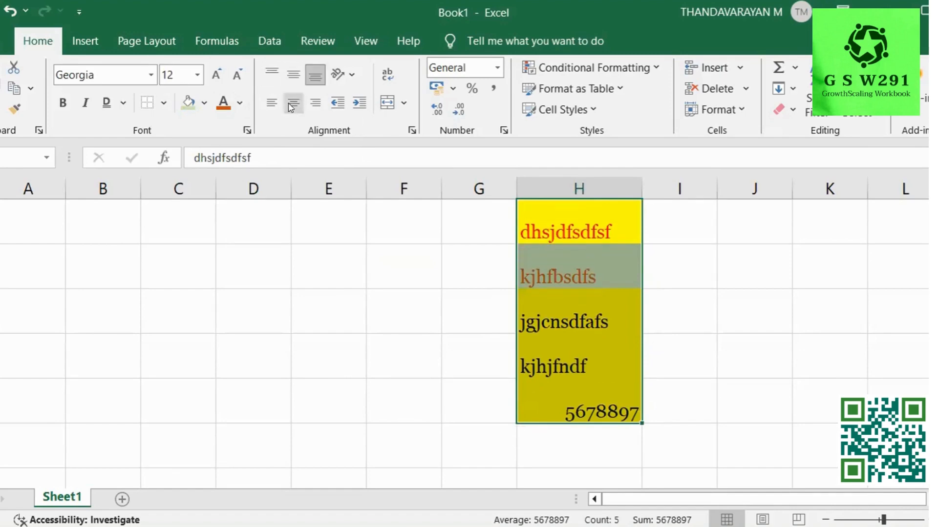
click(318, 105)
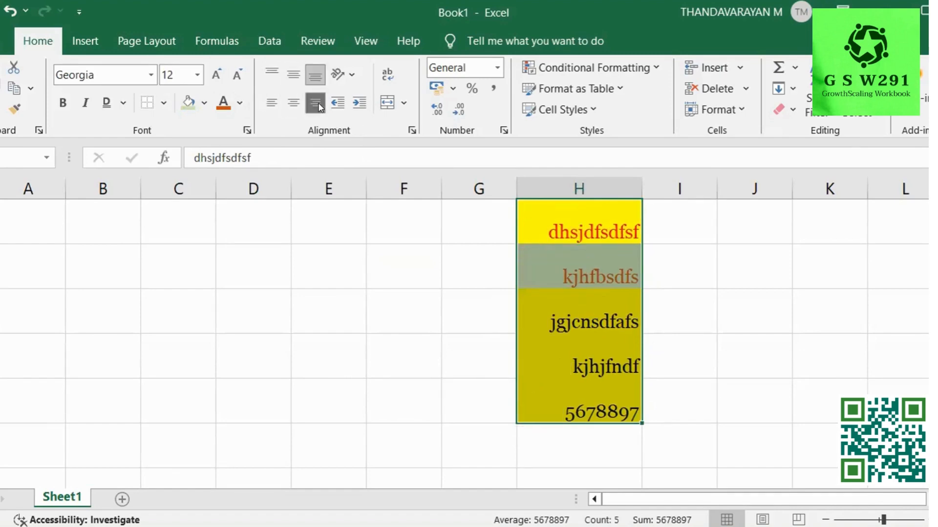
click(293, 103)
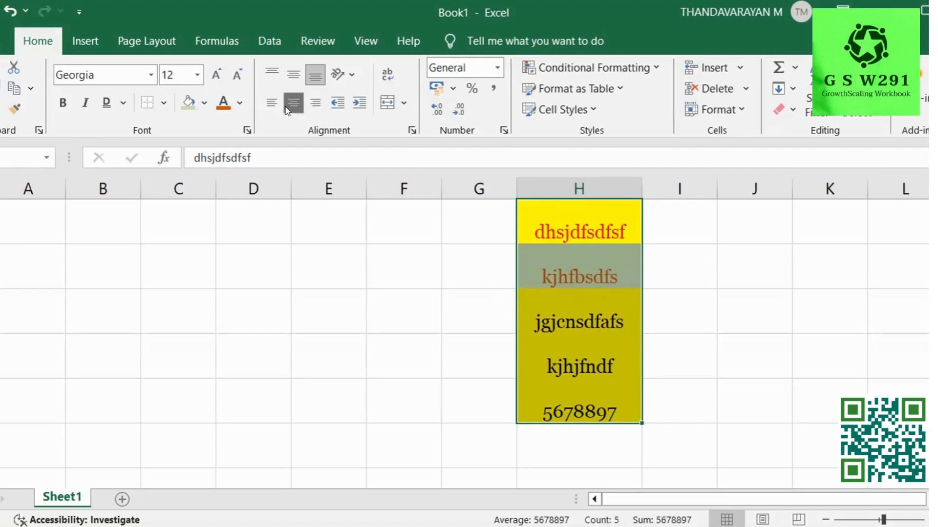
click(292, 73)
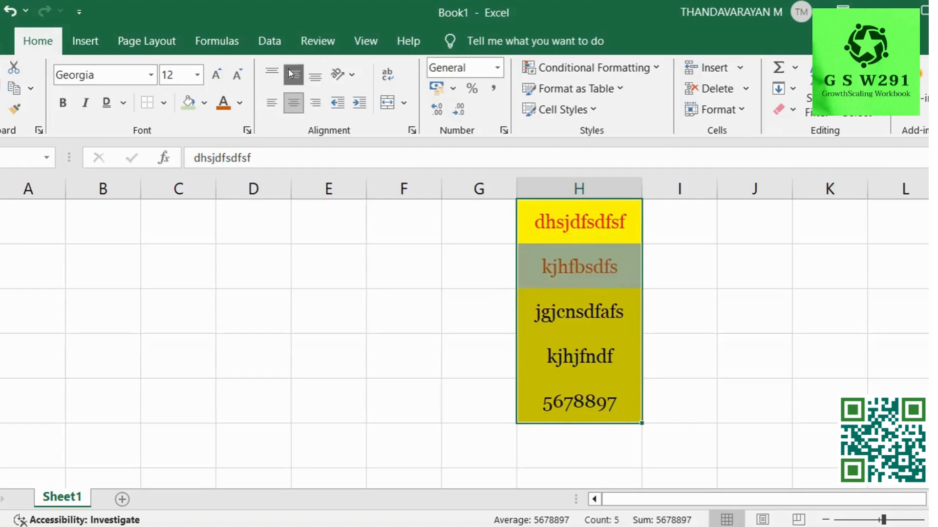
Try Angle Counterclockwise, Angle Clockwise and Rotate Text Down on H3:H7, and view Format Cells alignment.
click(353, 75)
click(379, 100)
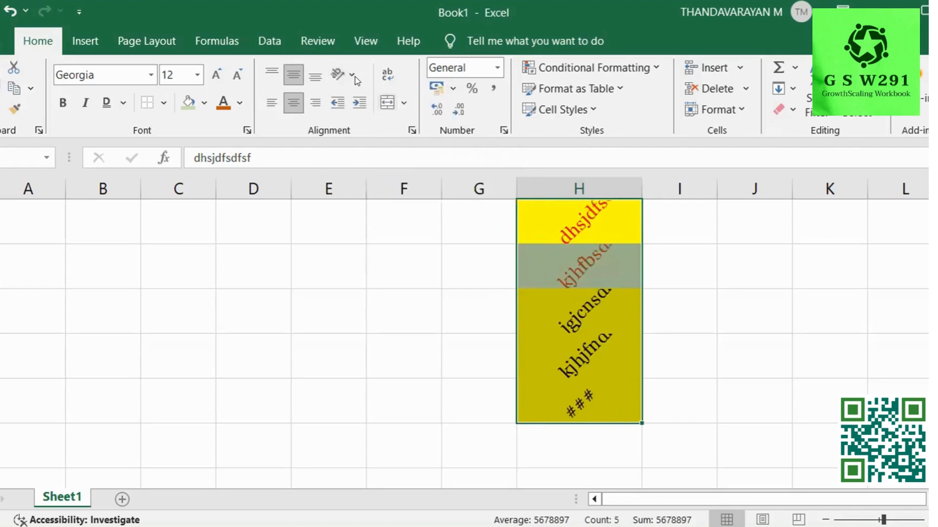
click(352, 74)
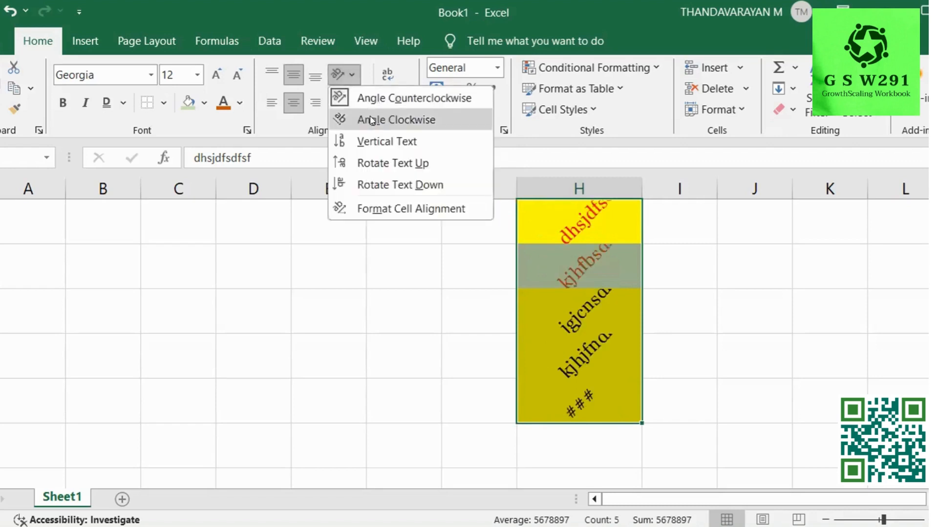
click(372, 121)
click(352, 74)
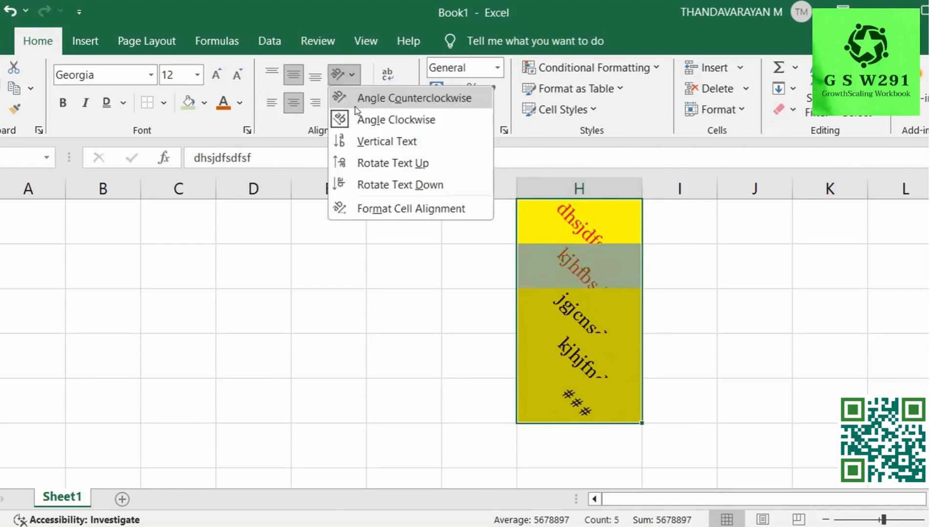
click(394, 184)
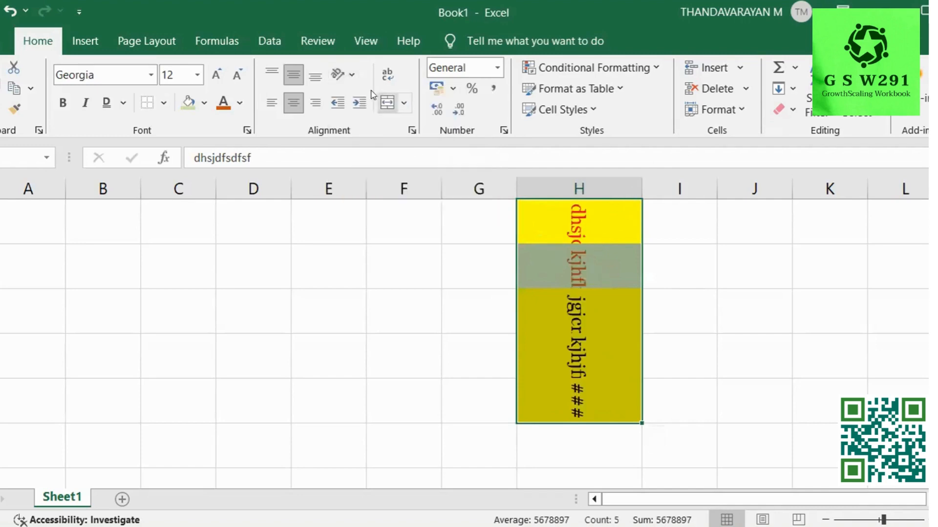
click(347, 74)
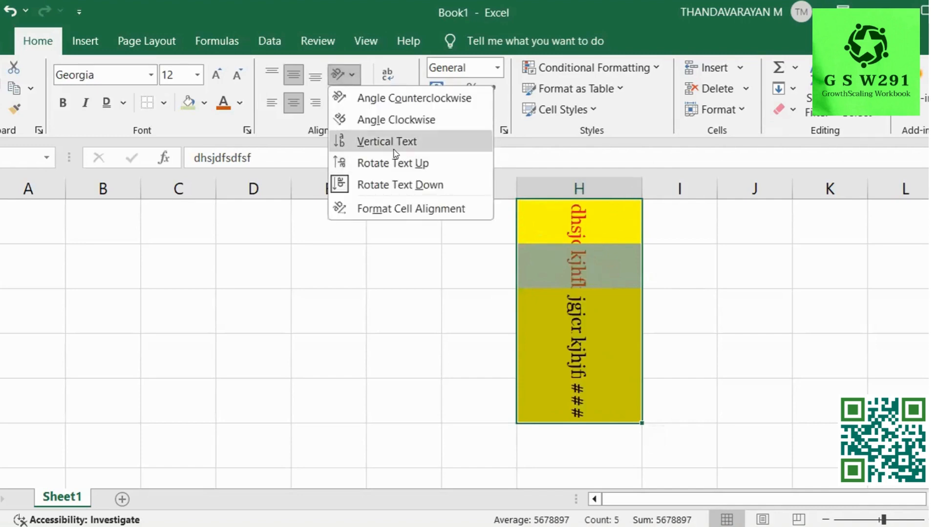
click(400, 209)
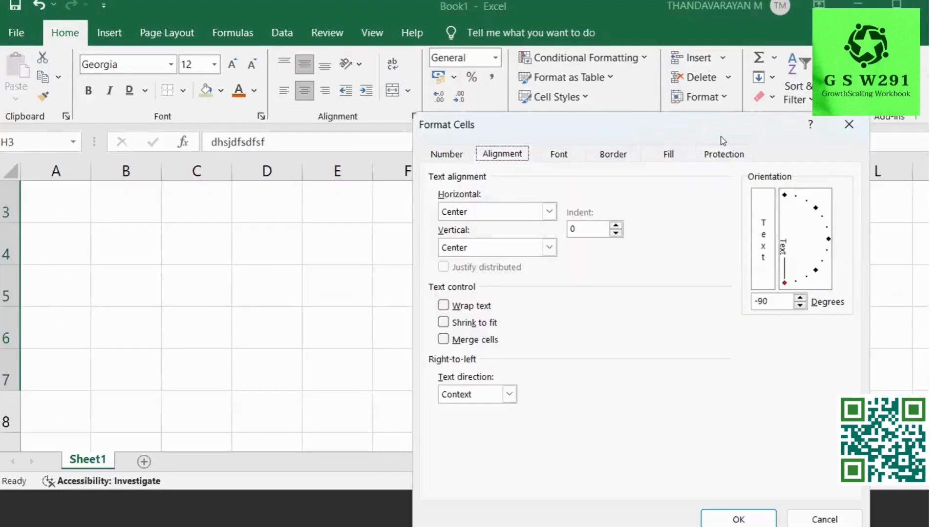
click(842, 130)
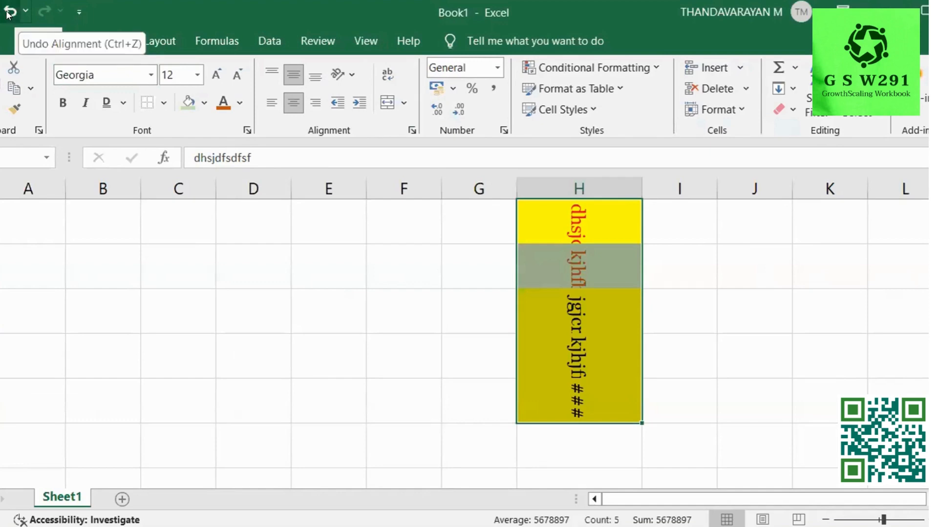
Undo four times to restore horizontal, bottom-aligned text in H3:H7.
click(9, 15)
click(10, 15)
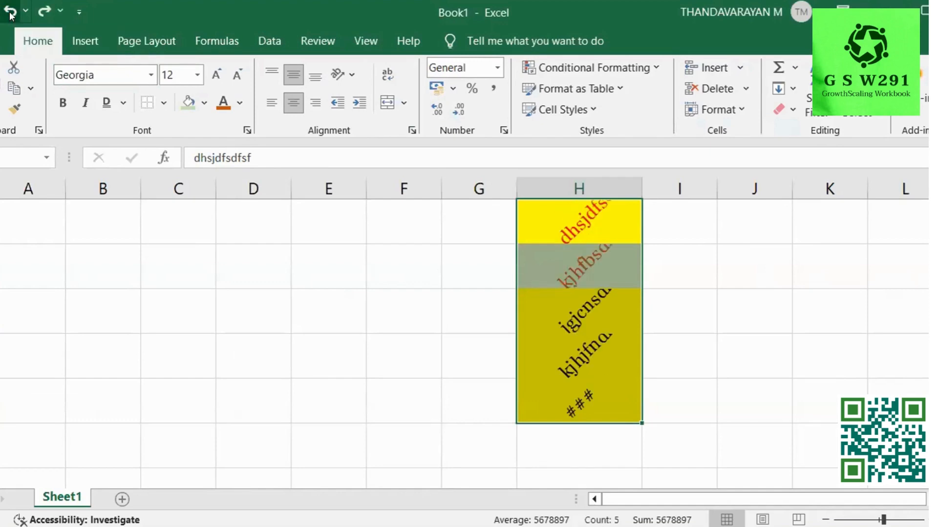
click(10, 15)
click(9, 16)
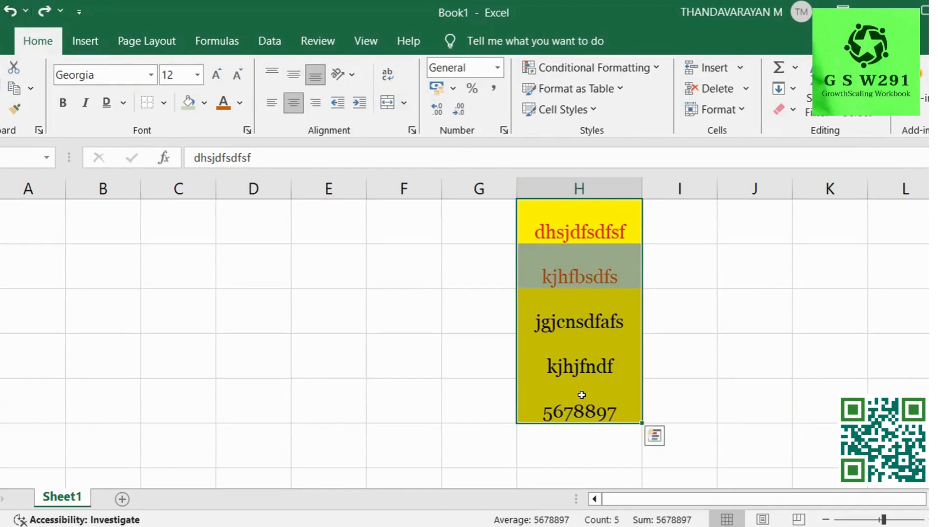
Apply the Number format to 5678897 in H7 after trying Comma Style and General.
click(581, 417)
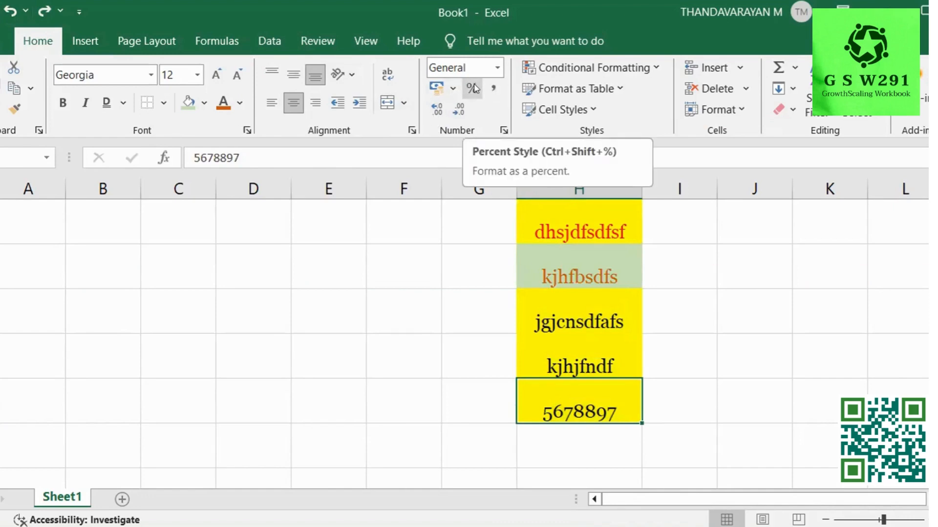
click(492, 88)
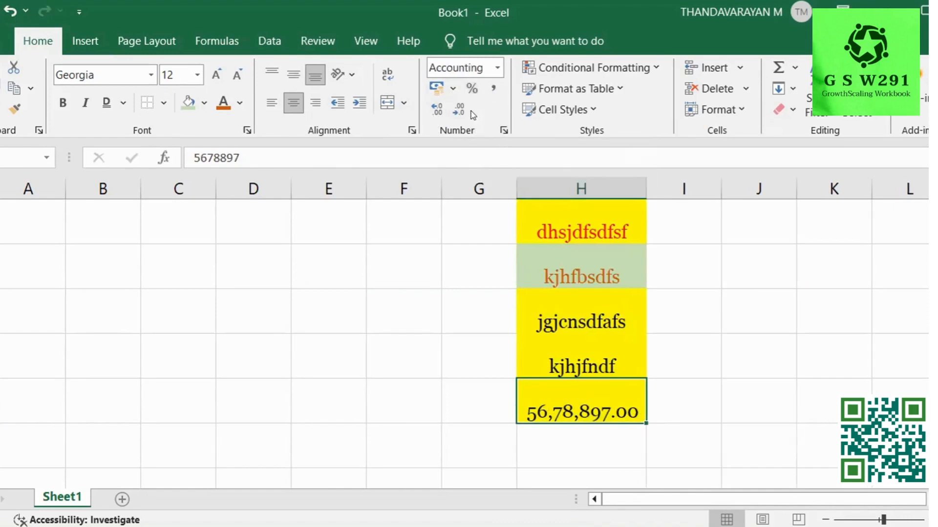
click(492, 70)
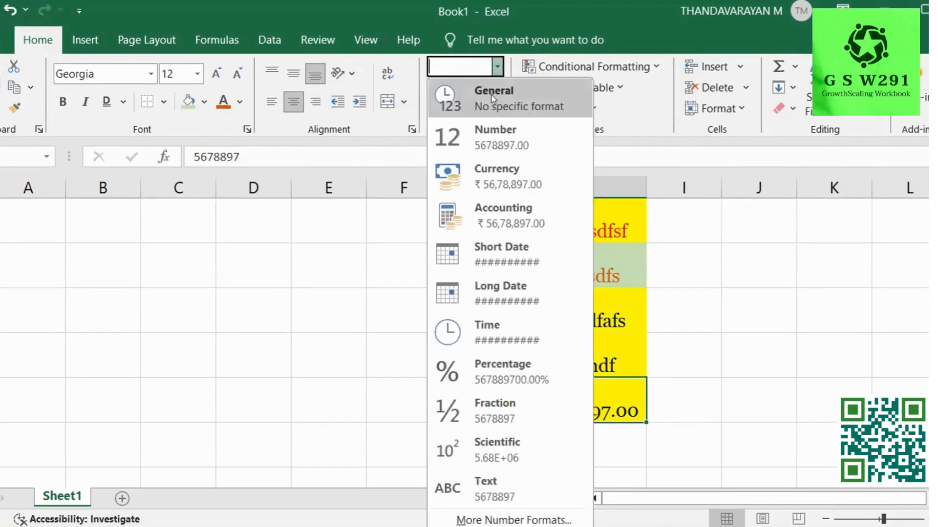
click(496, 98)
click(496, 84)
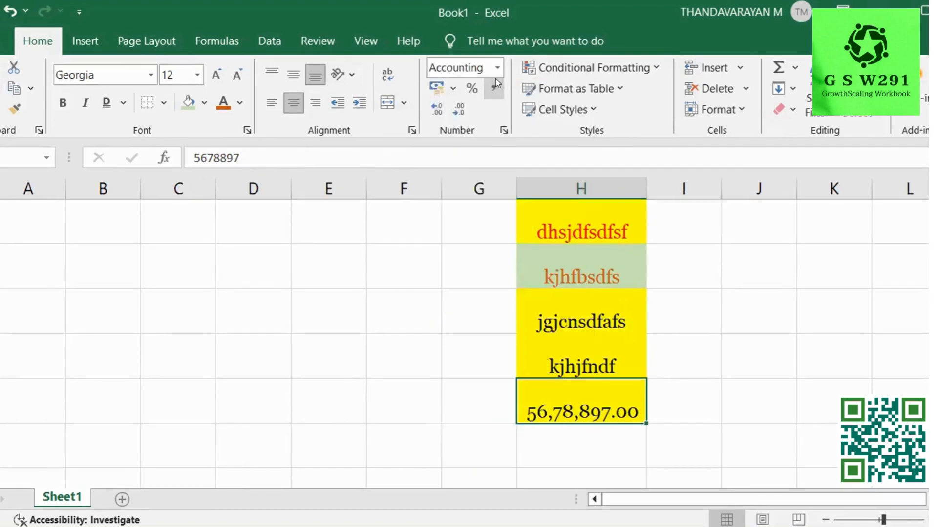
click(498, 67)
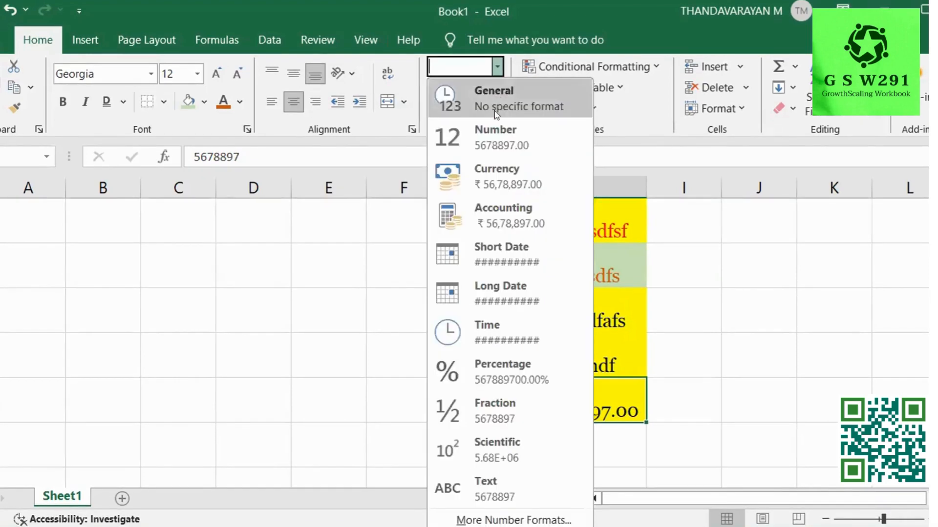
click(494, 136)
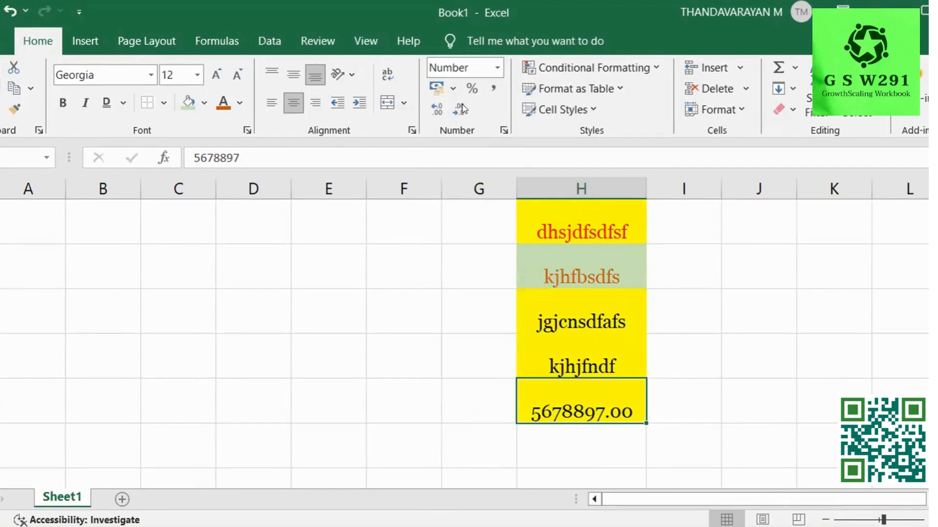
Adjust the decimal places of 5678897 until no decimals show.
double_click(451, 114)
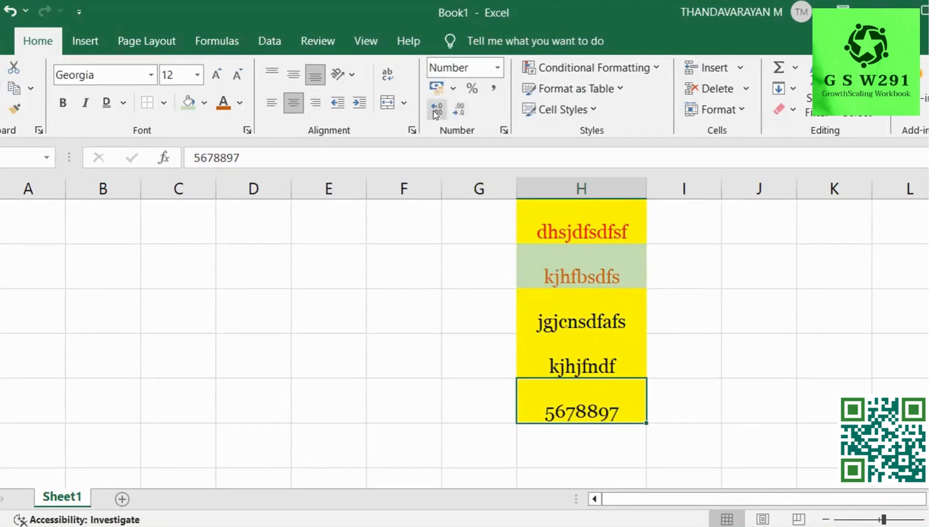
click(436, 113)
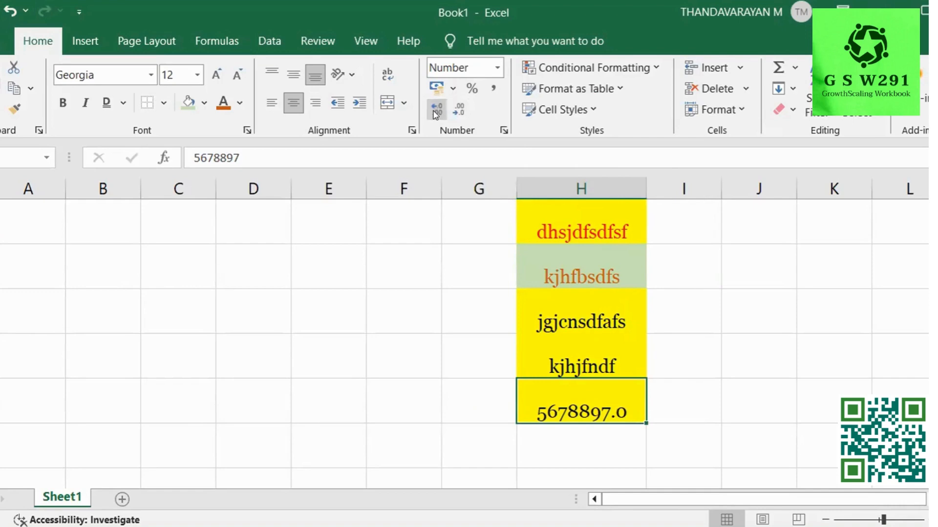
click(437, 113)
click(436, 114)
click(437, 114)
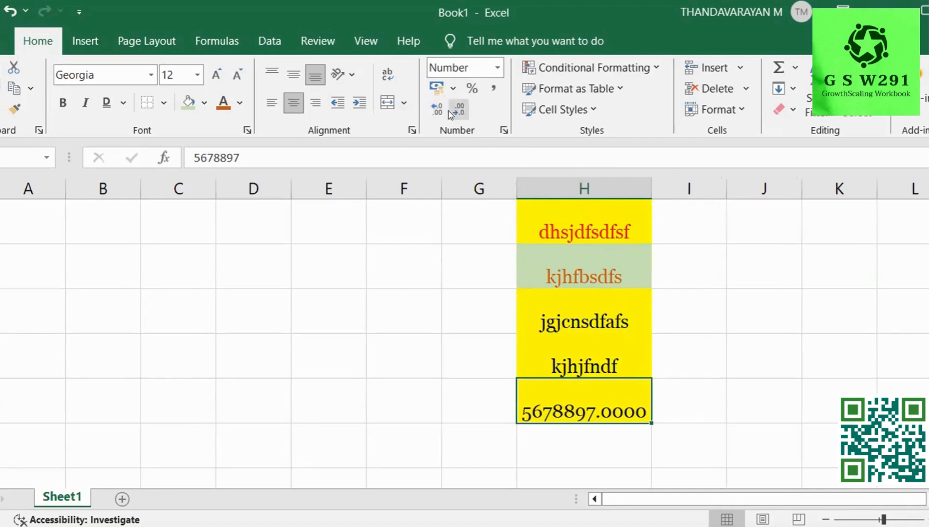
click(449, 113)
click(449, 113)
click(449, 113)
click(449, 113)
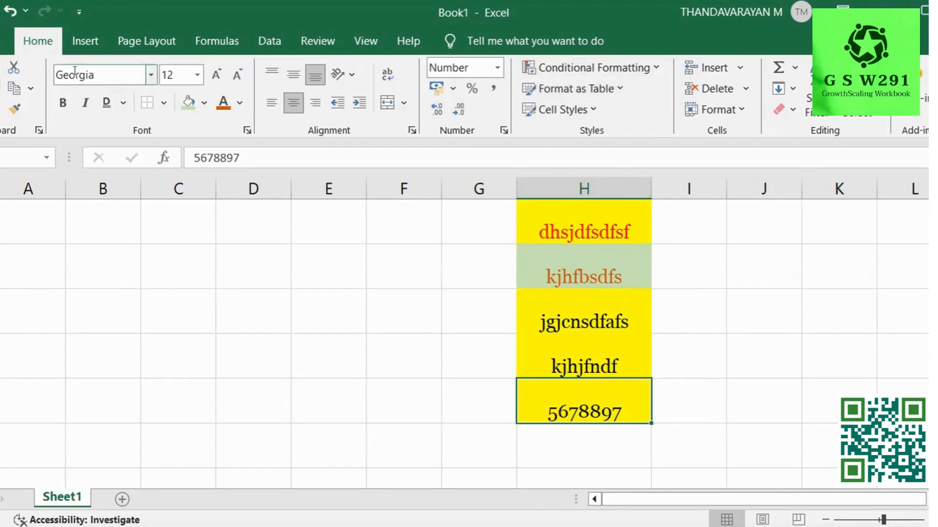
click(86, 47)
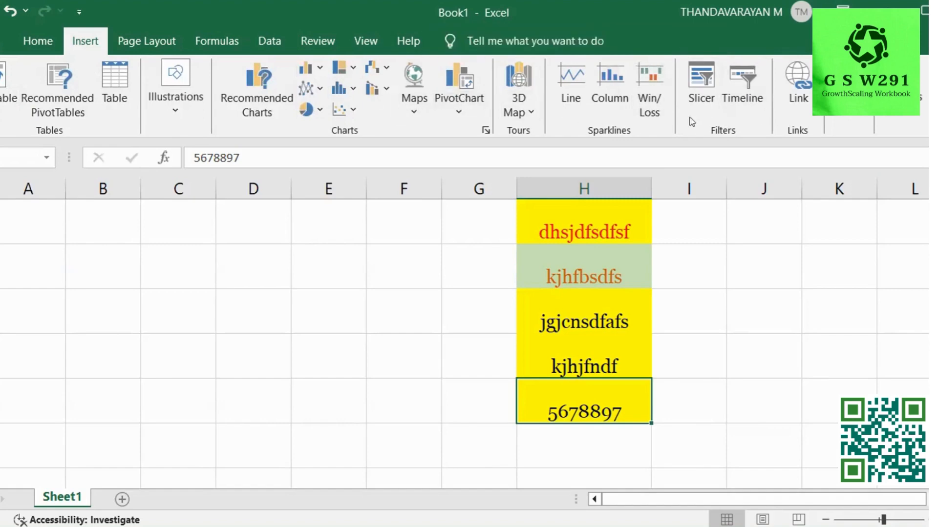
View Page Layout, select H3:H7, then bring up the Formulas tab's function library.
click(157, 42)
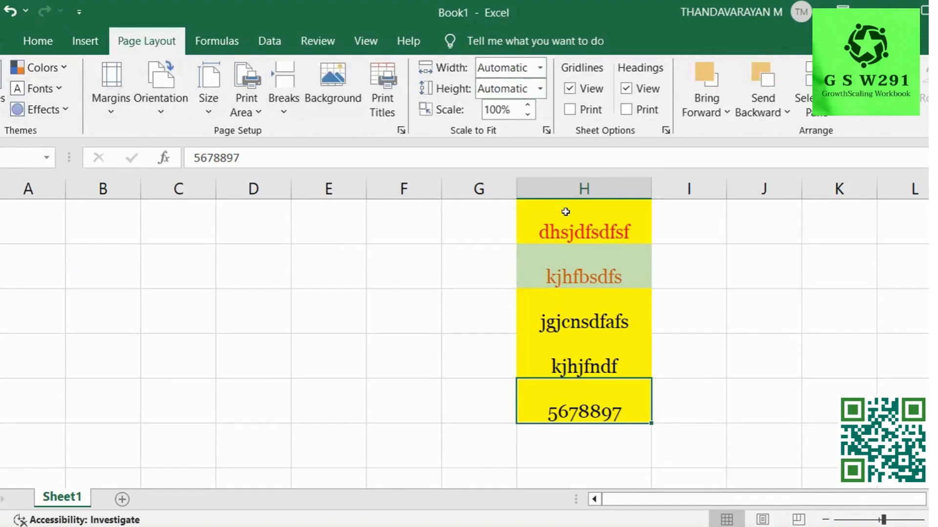
drag(566, 212, 586, 405)
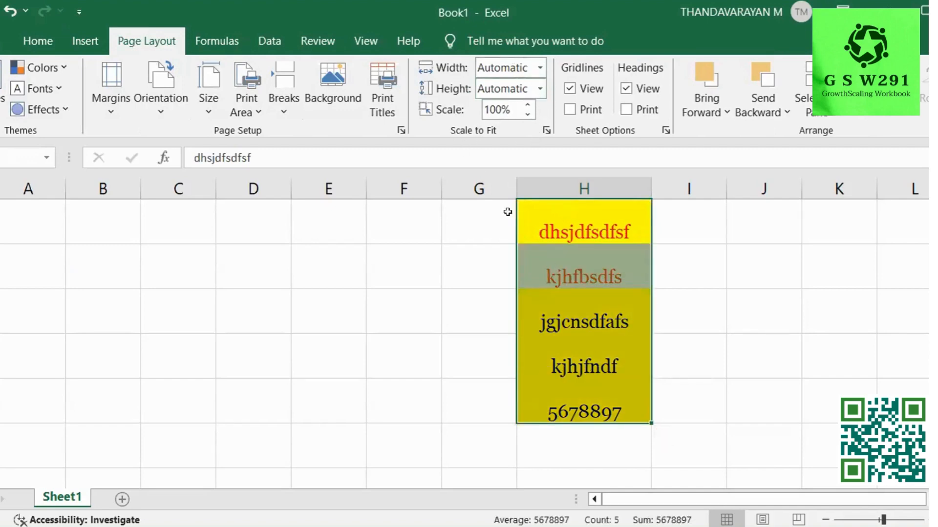
click(213, 42)
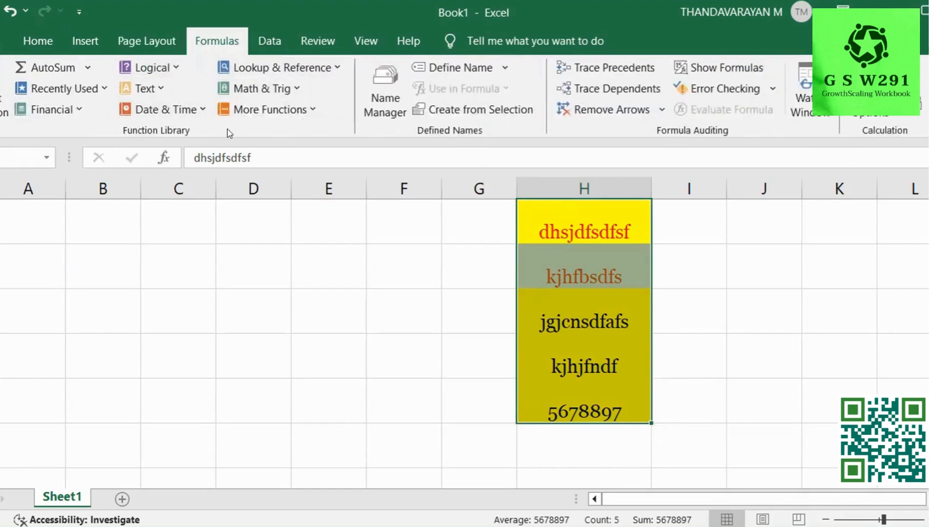
Browse the Logical and Date & Time function lists, then switch to the Data tab.
click(173, 69)
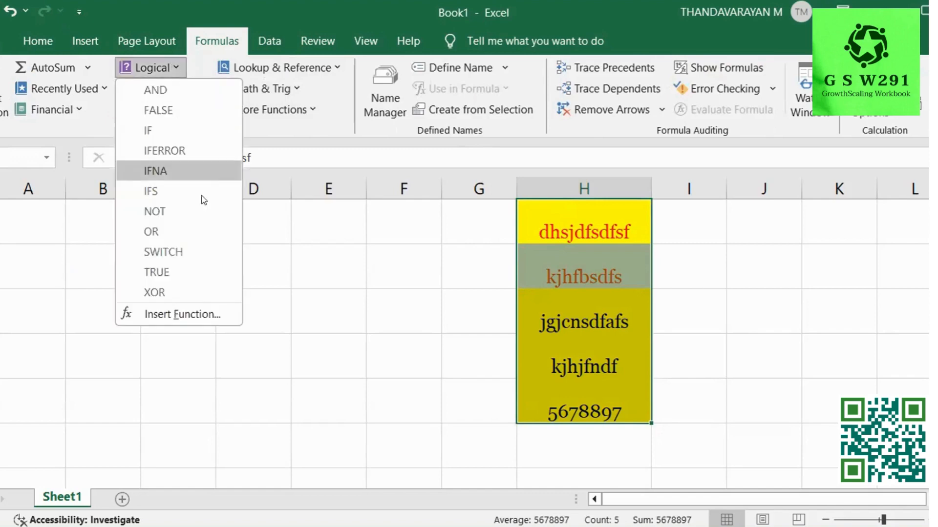
click(160, 78)
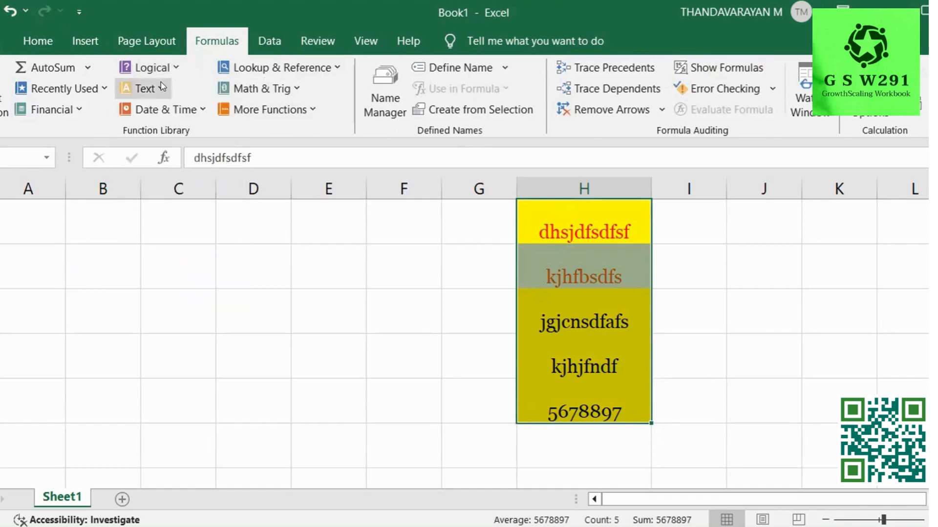
click(160, 82)
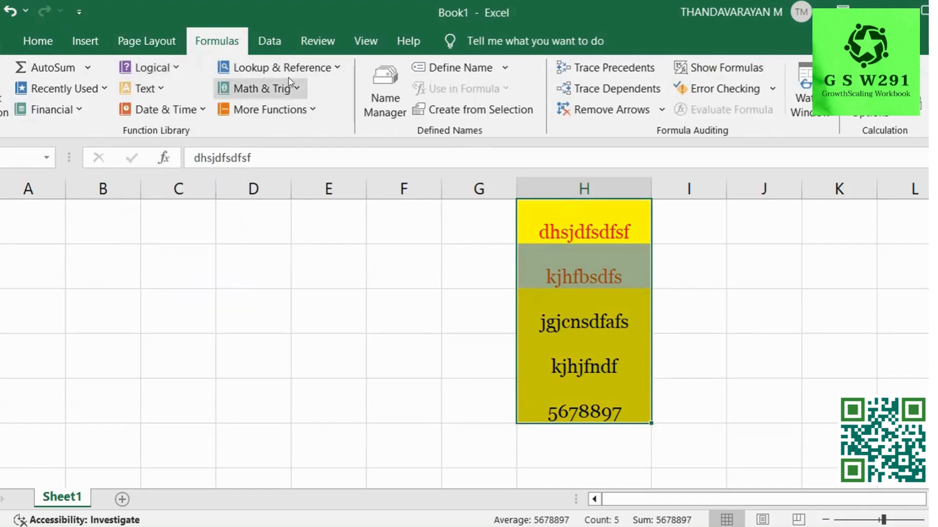
click(205, 106)
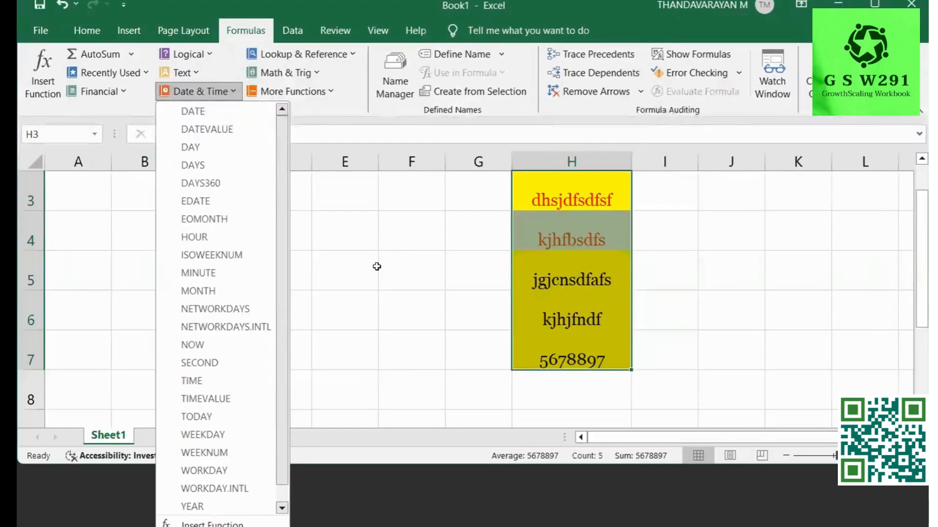
click(365, 308)
click(273, 47)
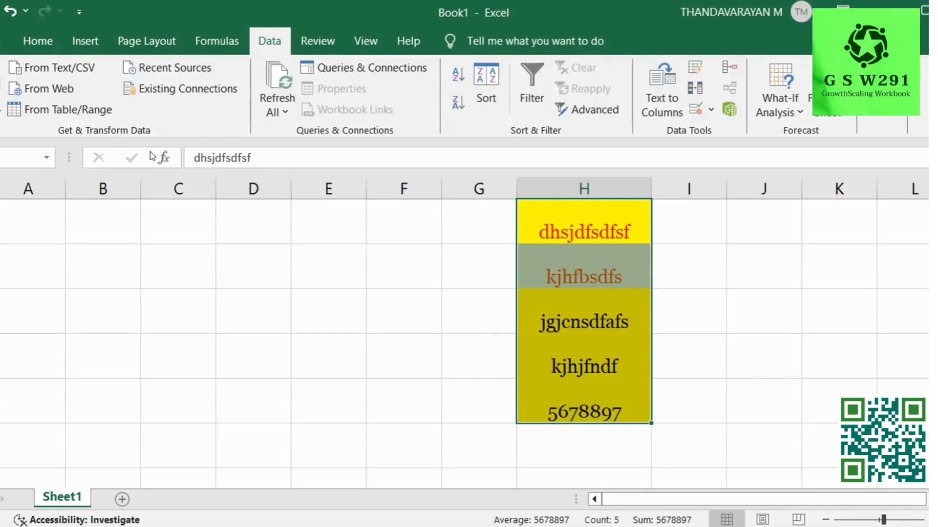
Select the dhsjdfsdfsf sample cell H3 and show the View ribbon's display commands.
click(334, 39)
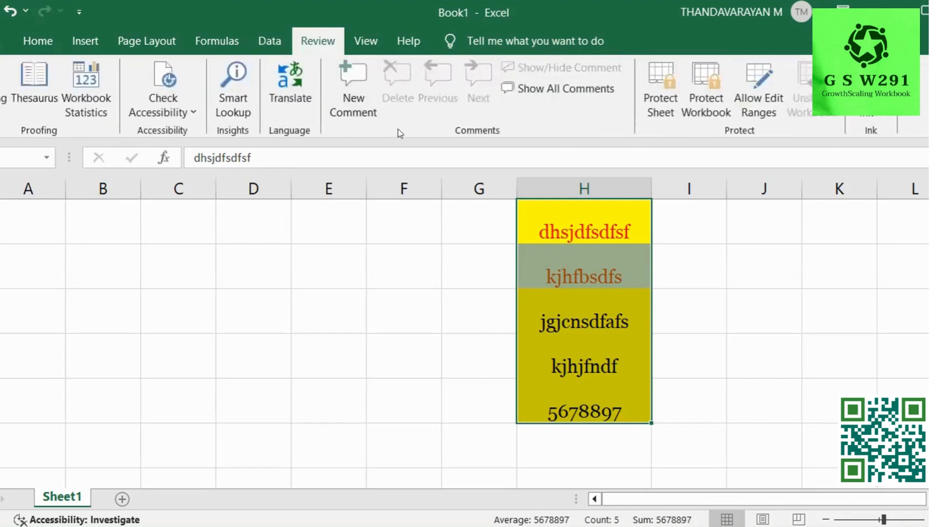
click(564, 261)
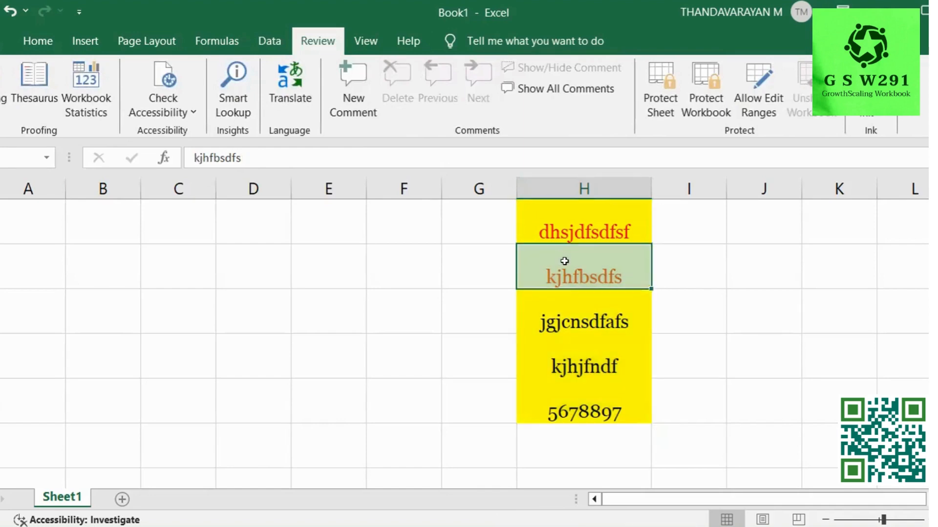
drag(588, 323, 606, 288)
click(589, 317)
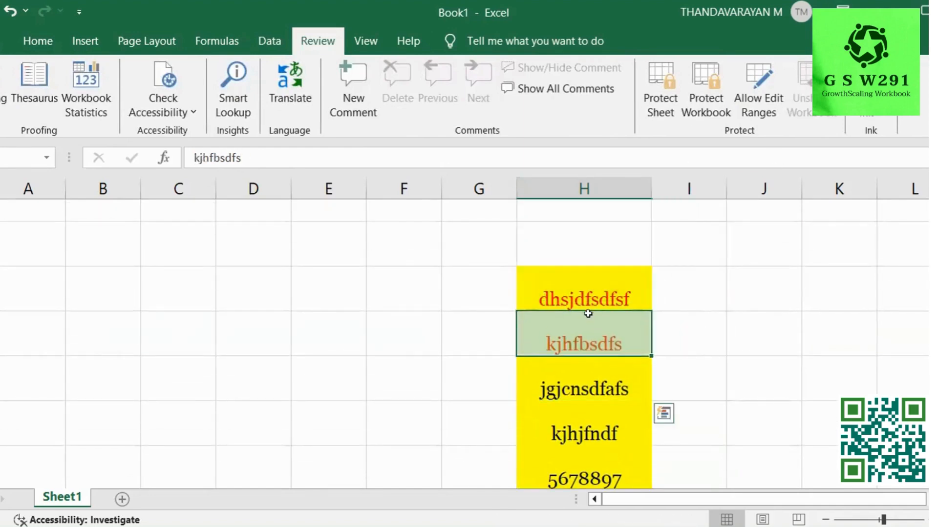
click(546, 301)
click(365, 32)
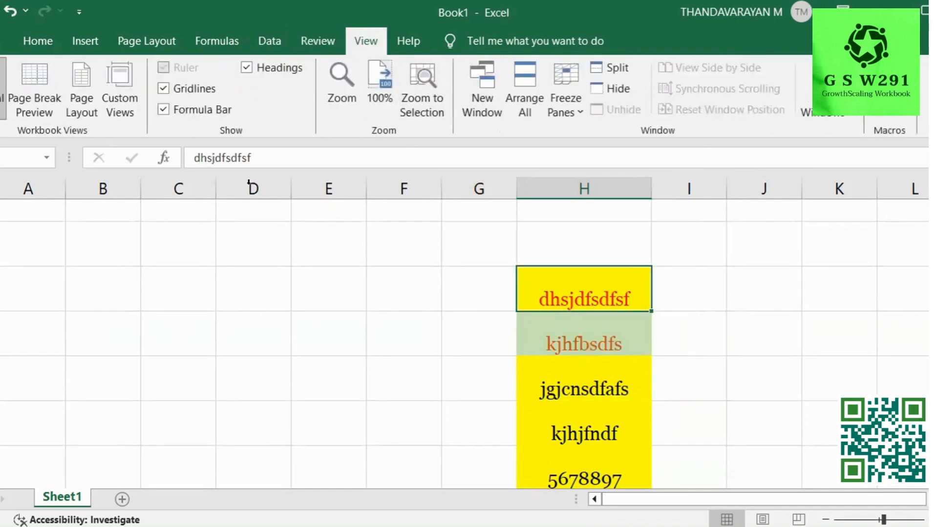
click(195, 89)
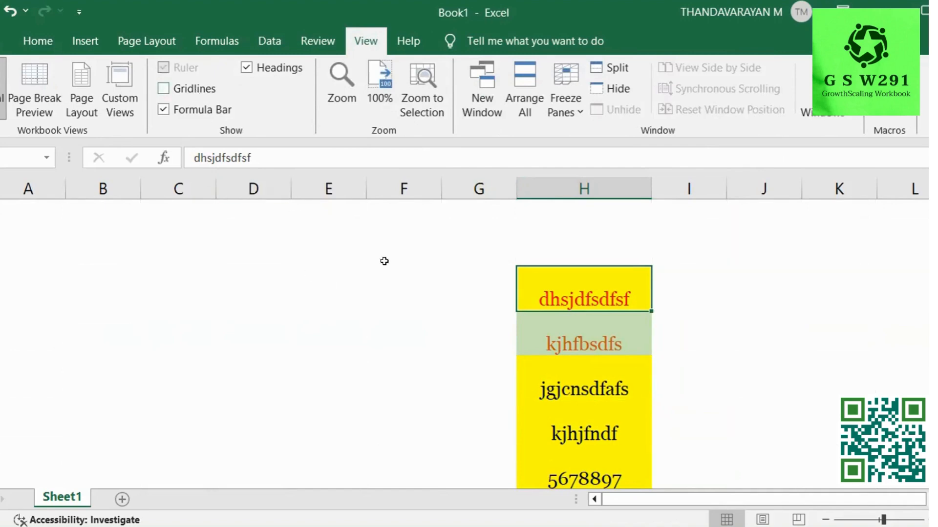
click(165, 89)
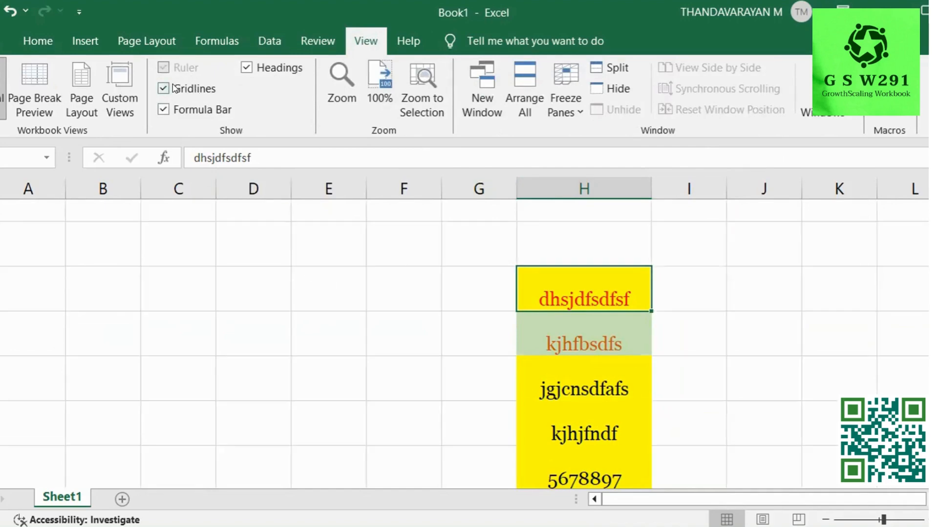
click(196, 111)
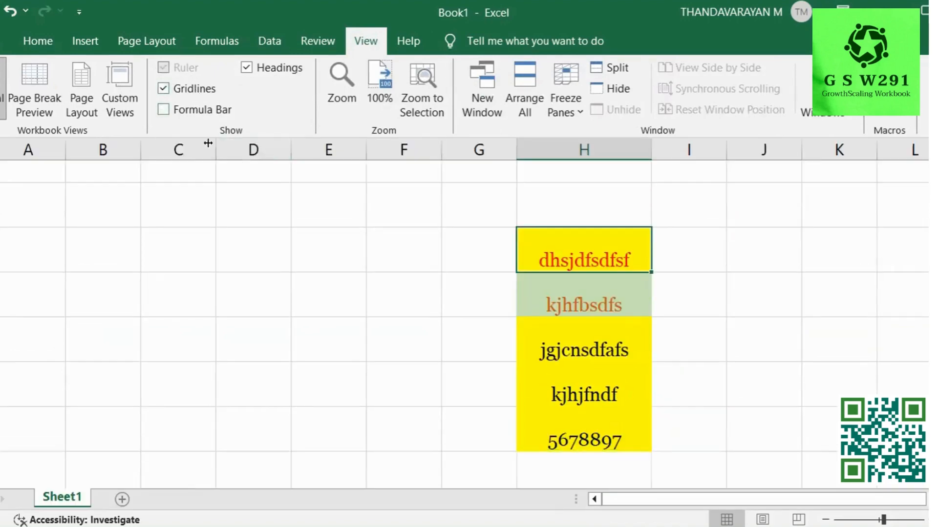
click(197, 109)
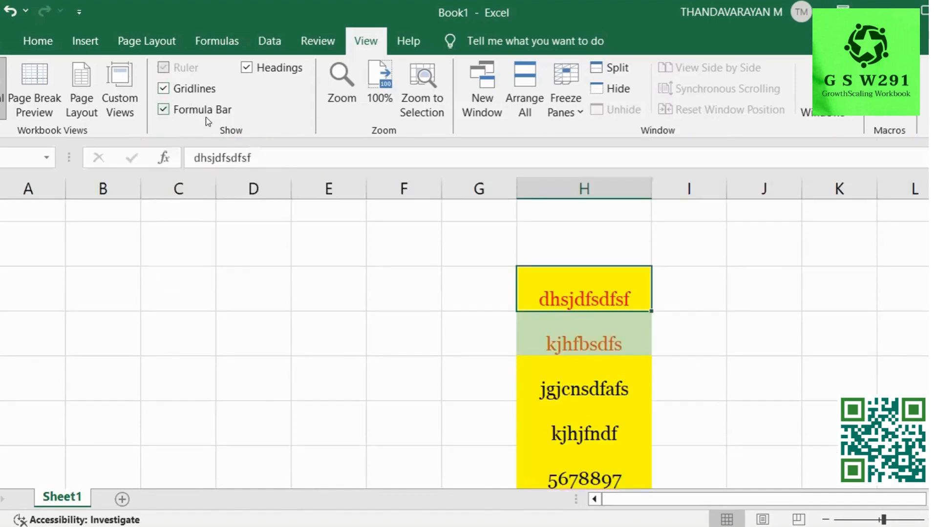
click(265, 155)
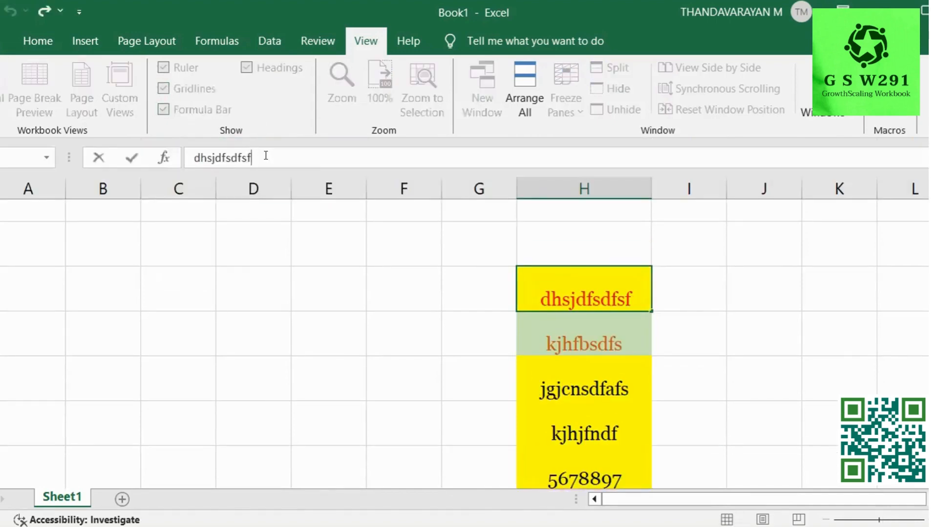
key(Return)
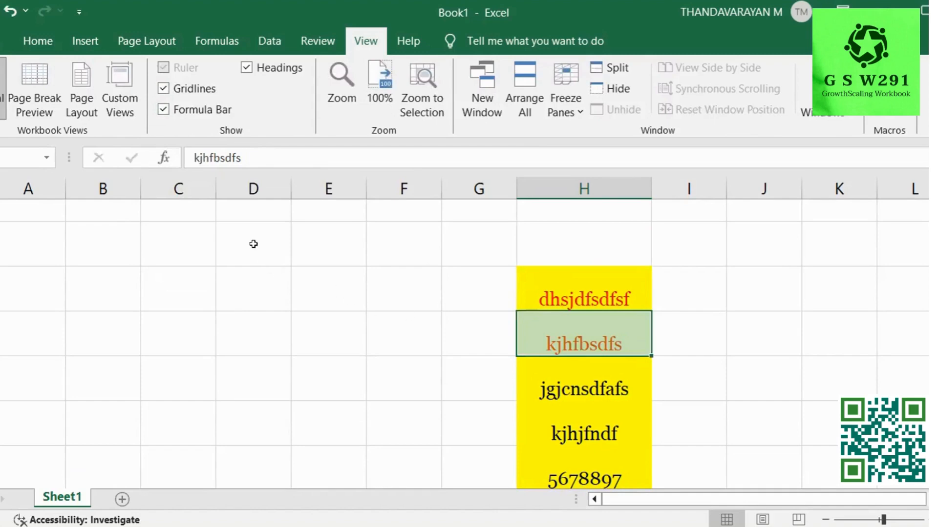
click(259, 267)
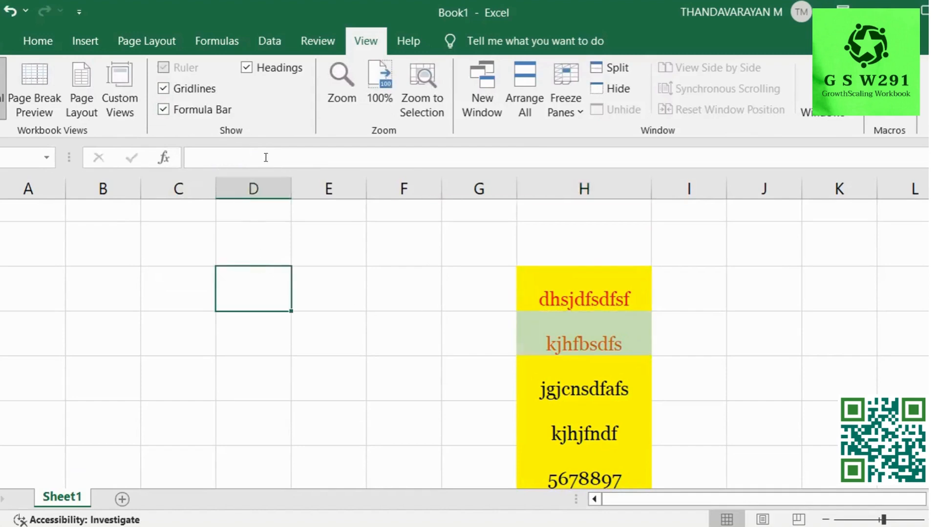
click(246, 151)
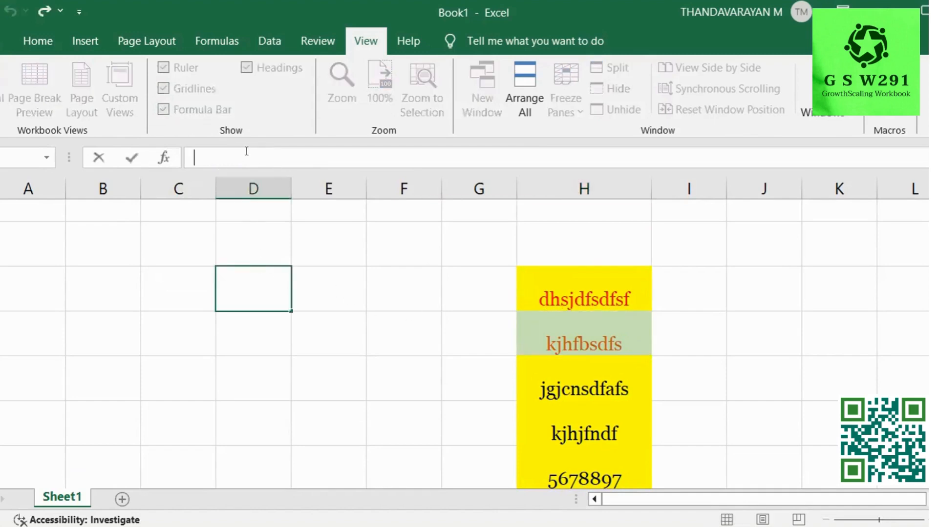
Enter =TODAY() in D3 to display 07-05-2024, then start editing D4 below it.
text(=toda)
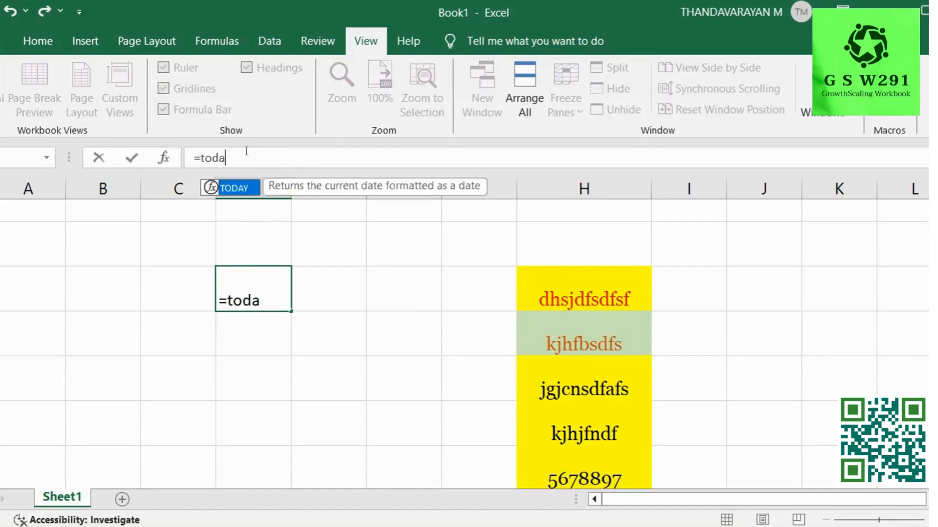
text(y())
key(Return)
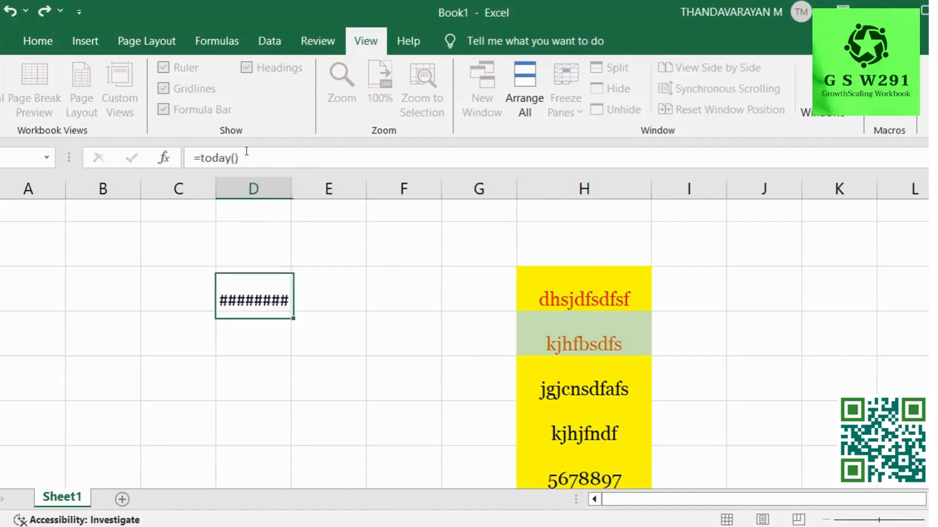
click(254, 295)
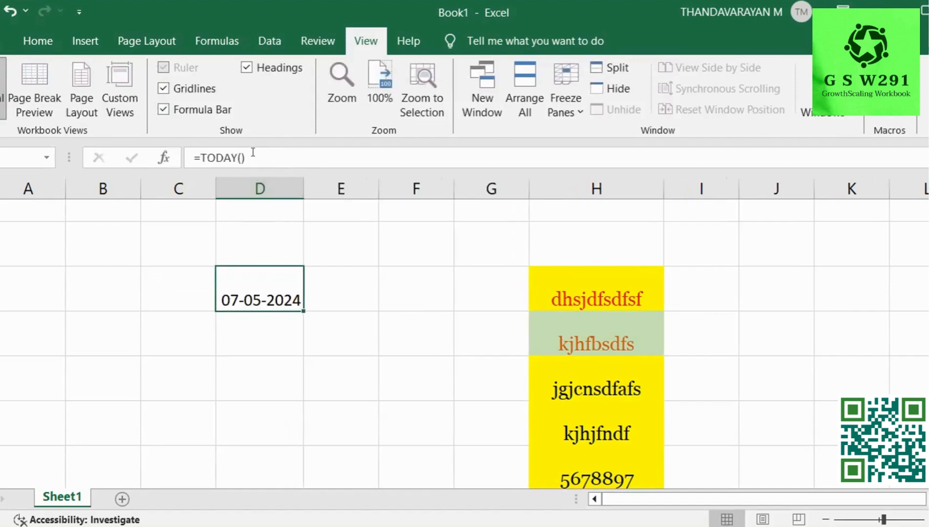
click(255, 325)
double_click(257, 327)
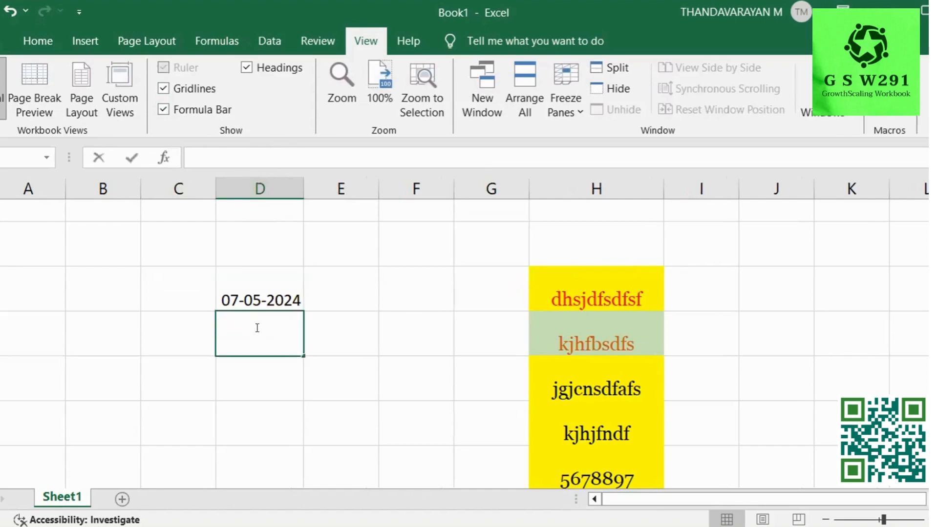
Enter =COUNTA(H3:H6) in D4 so it returns 4.
text(=)
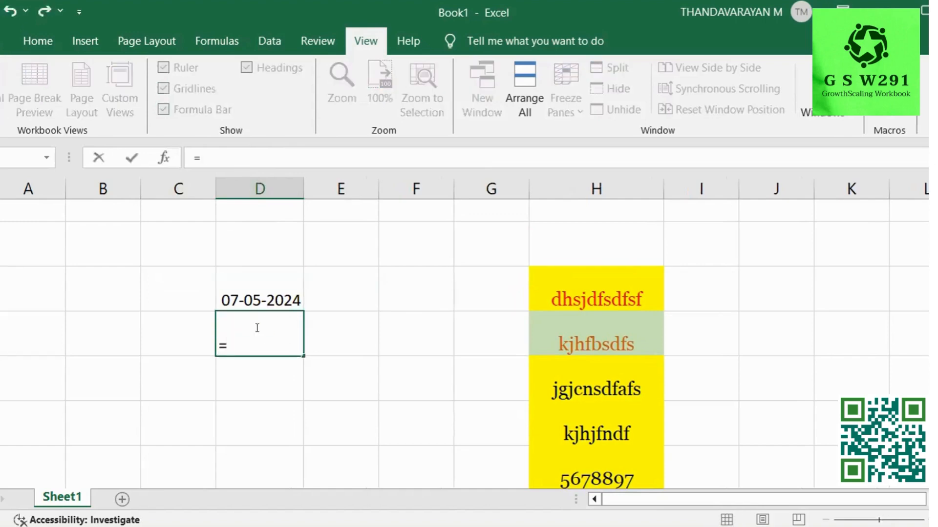
text(su)
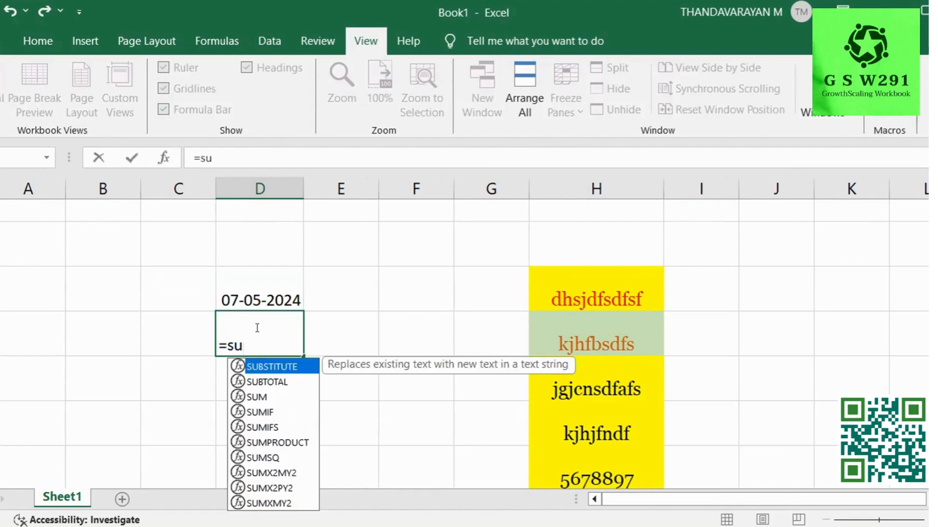
key(BackSpace)
key(BackSpace)
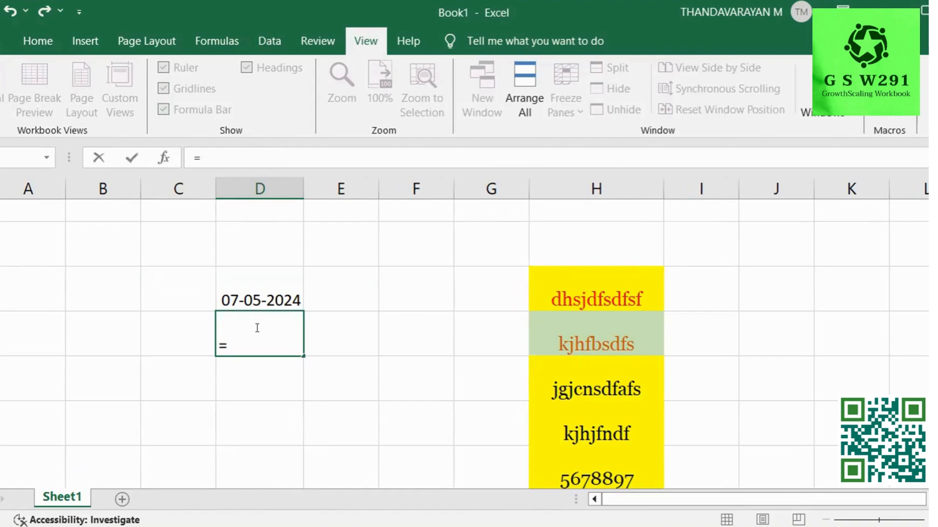
text(counta()
click(602, 292)
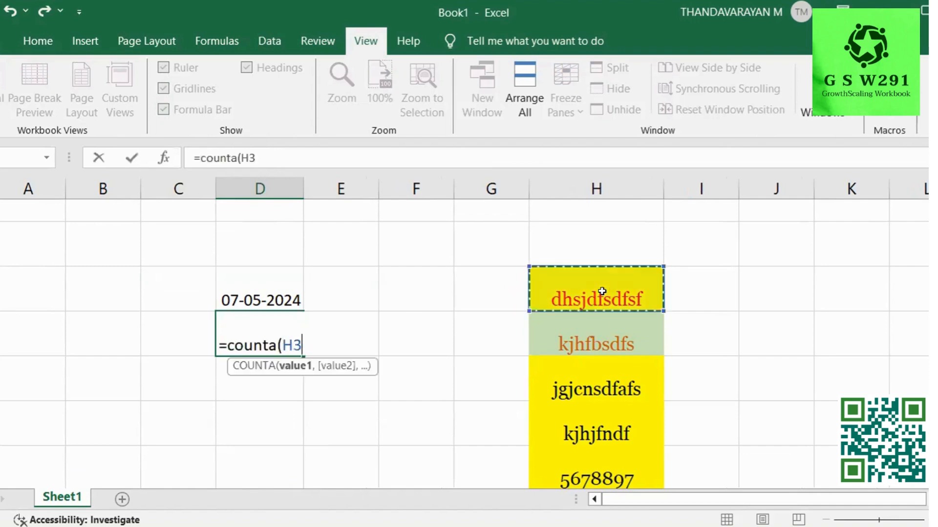
shift+click(617, 439)
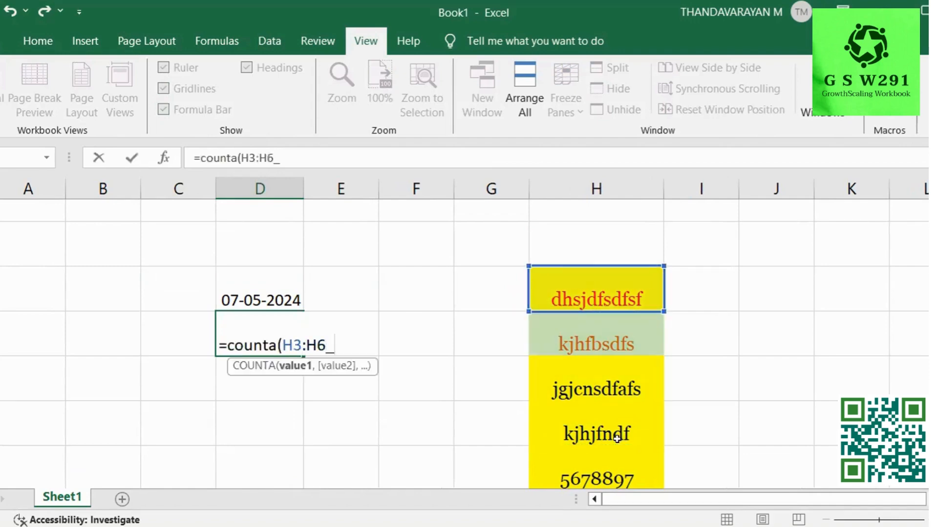
text())
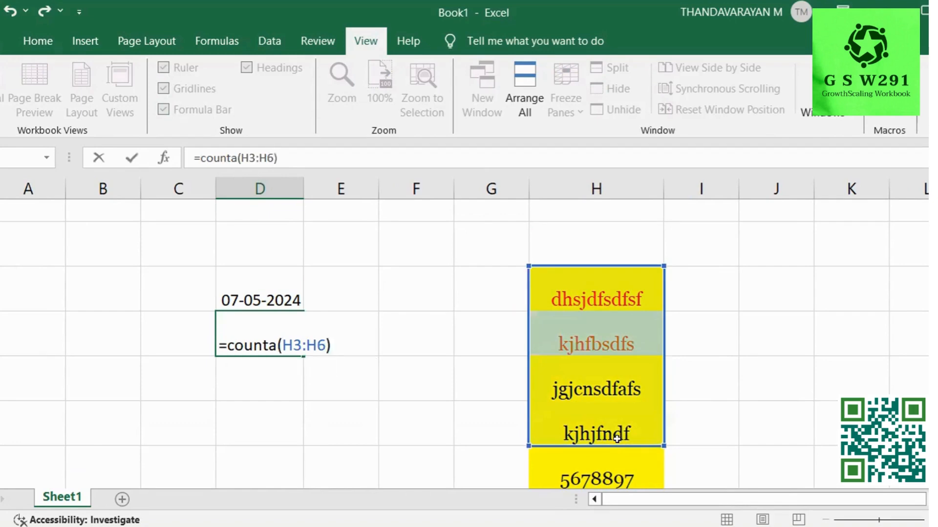
key(Return)
Check the D3 date and D4 count formulas, then hide the row and column headings.
click(420, 339)
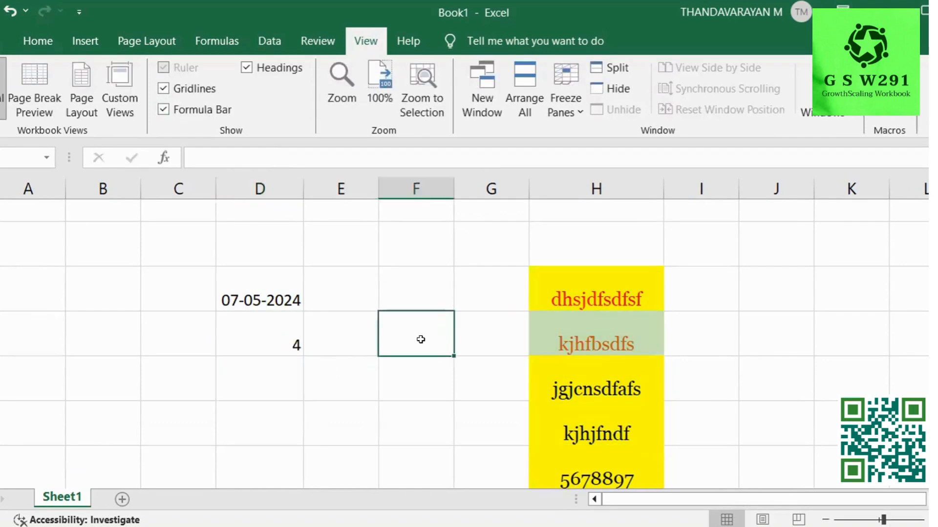
click(277, 334)
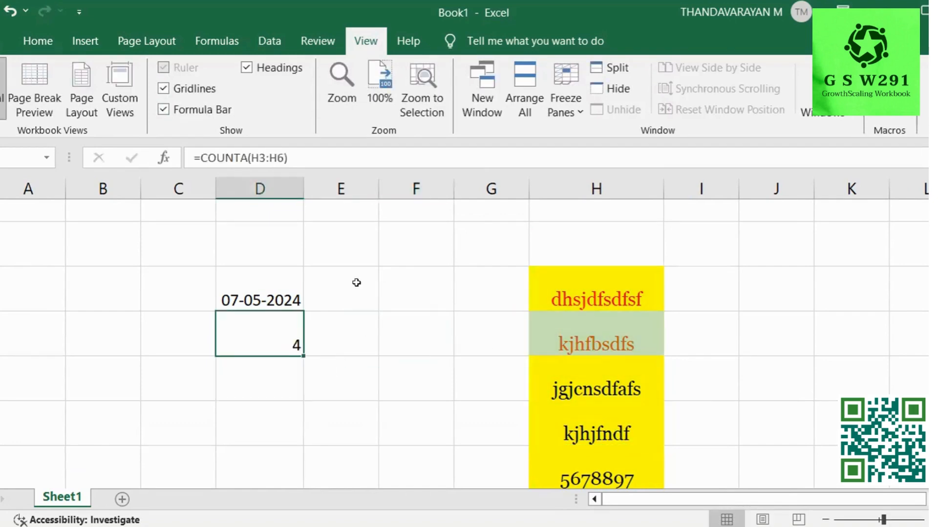
click(245, 294)
click(257, 347)
click(280, 289)
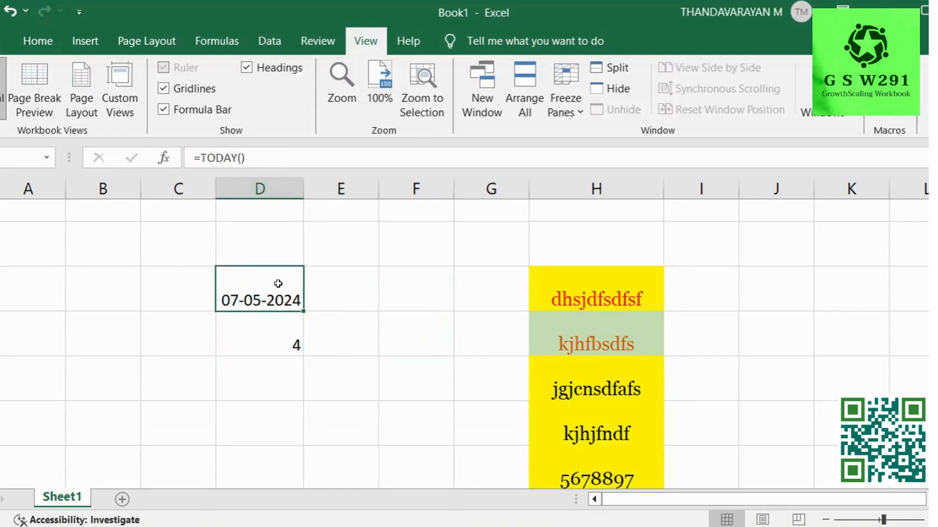
click(247, 67)
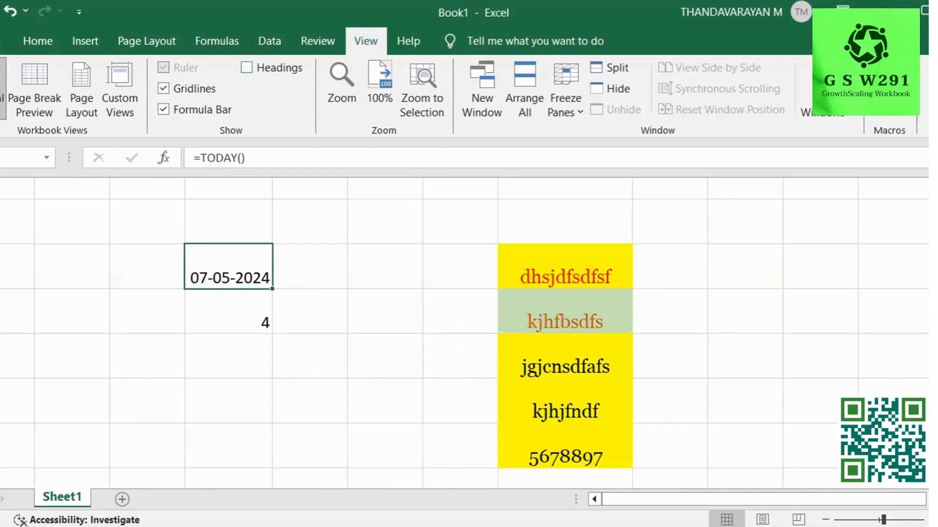
Turn row and column headings back on and browse the Home, Insert and Page Layout tabs.
click(262, 65)
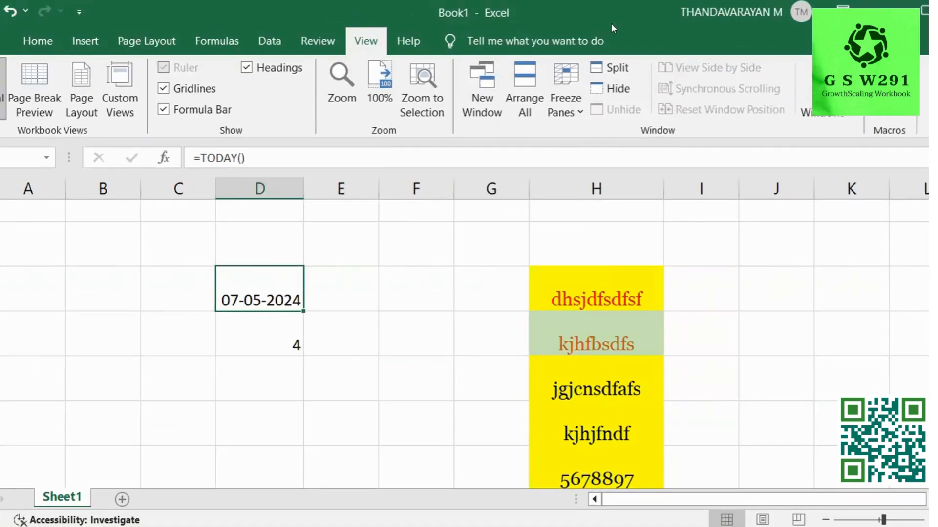
click(37, 41)
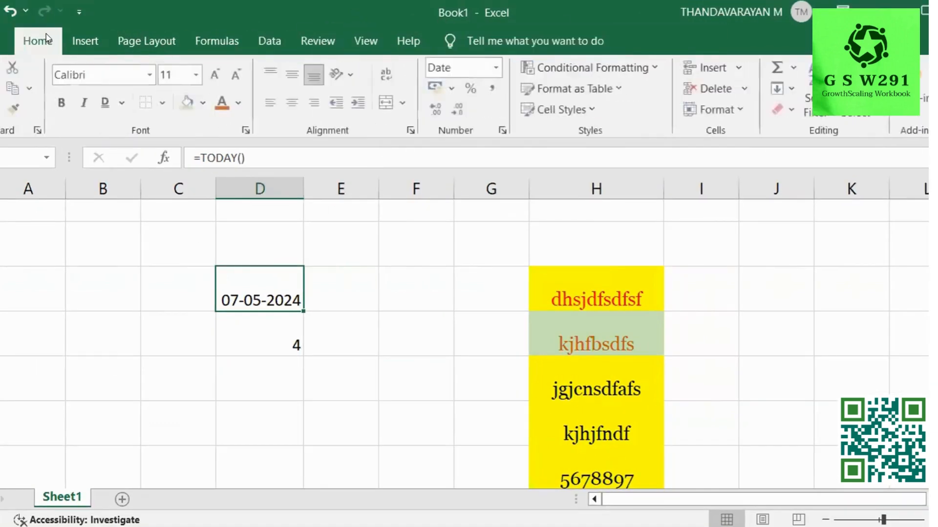
click(76, 39)
click(139, 38)
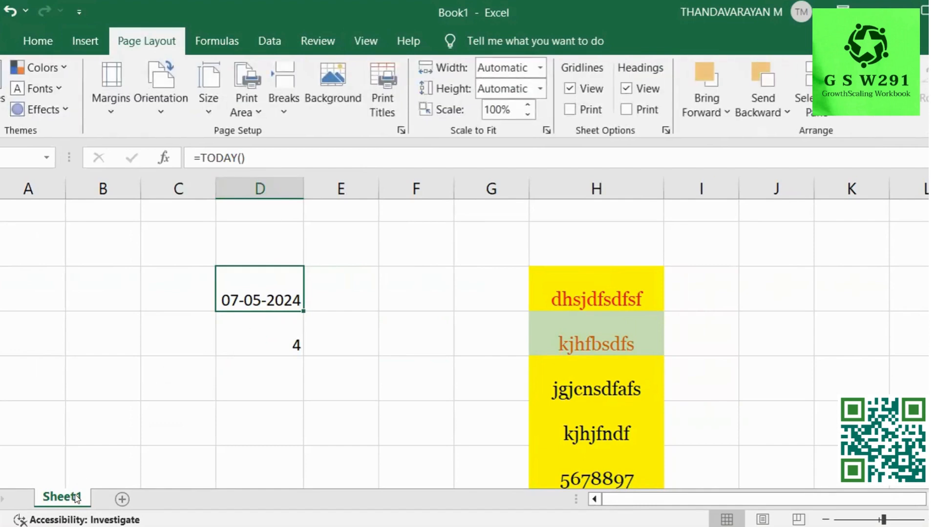
Add two blank sheets, rename Sheet3 to Basics, and switch to Sheet2.
click(116, 499)
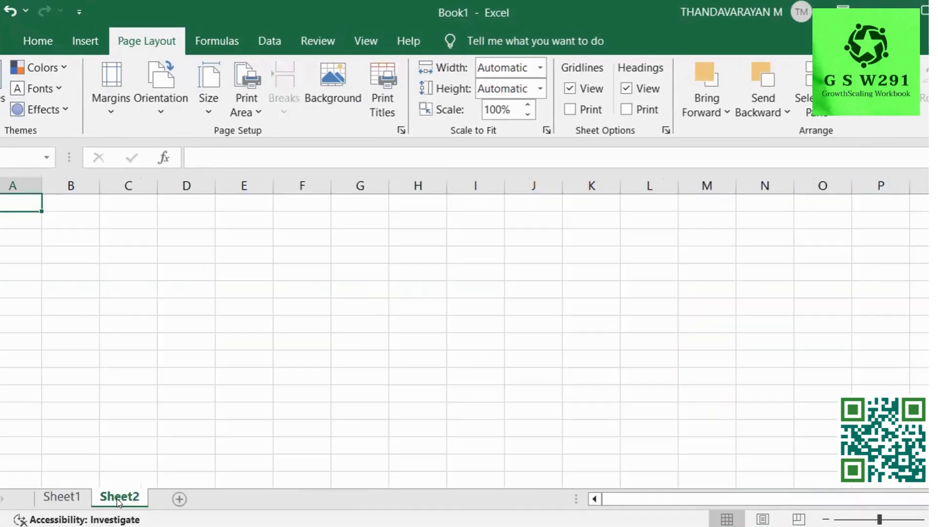
click(172, 499)
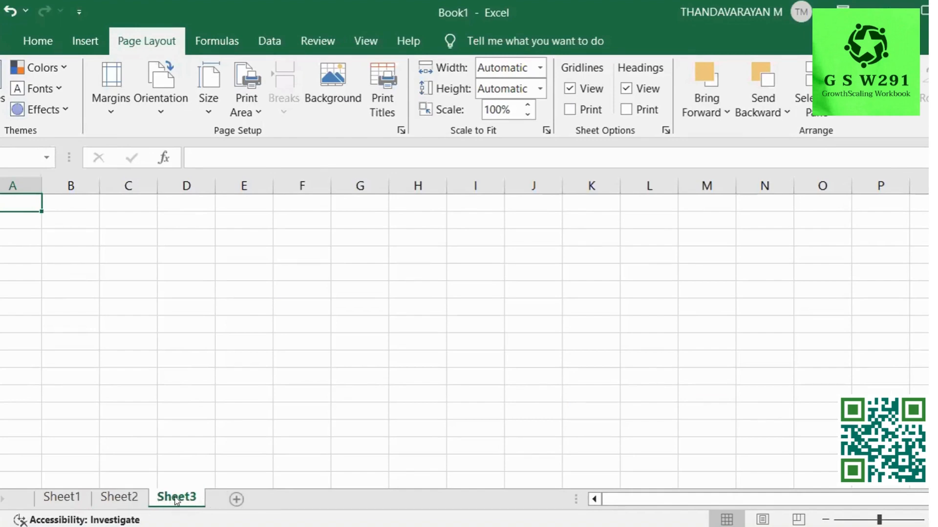
double_click(179, 497)
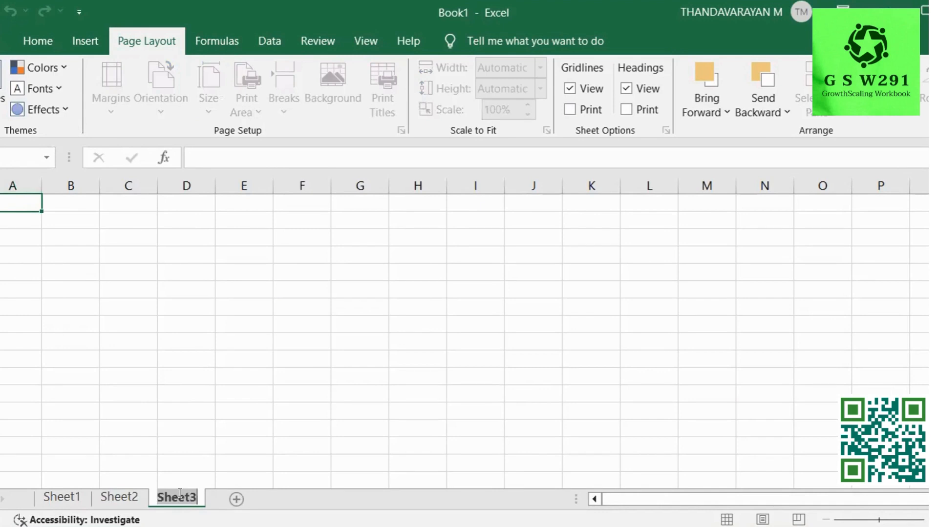
text(Basics)
key(Return)
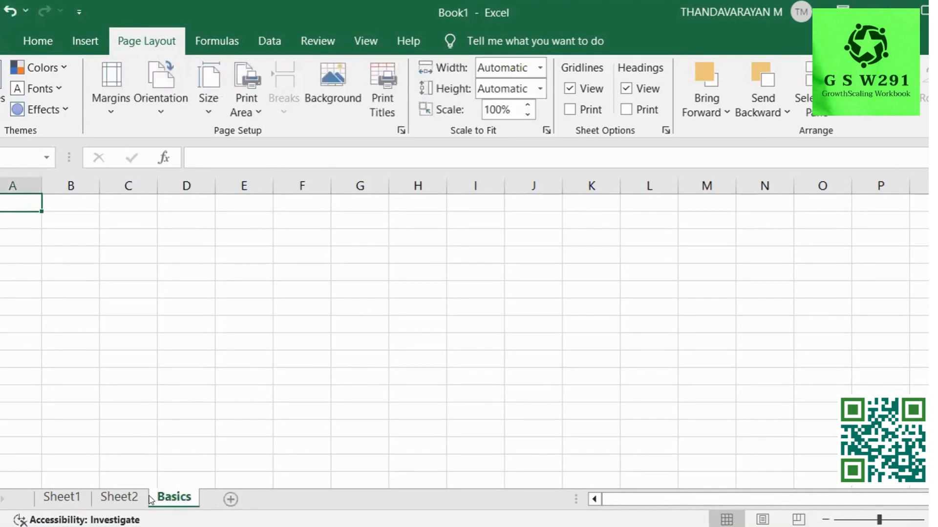
click(126, 497)
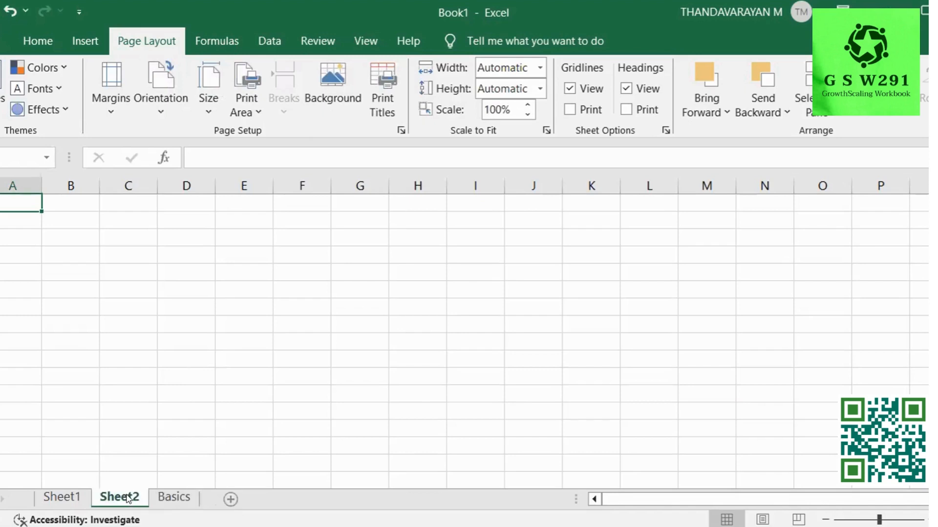
Use the Sheet2 tab's Rename option to replace its name with Excel.
right_click(128, 498)
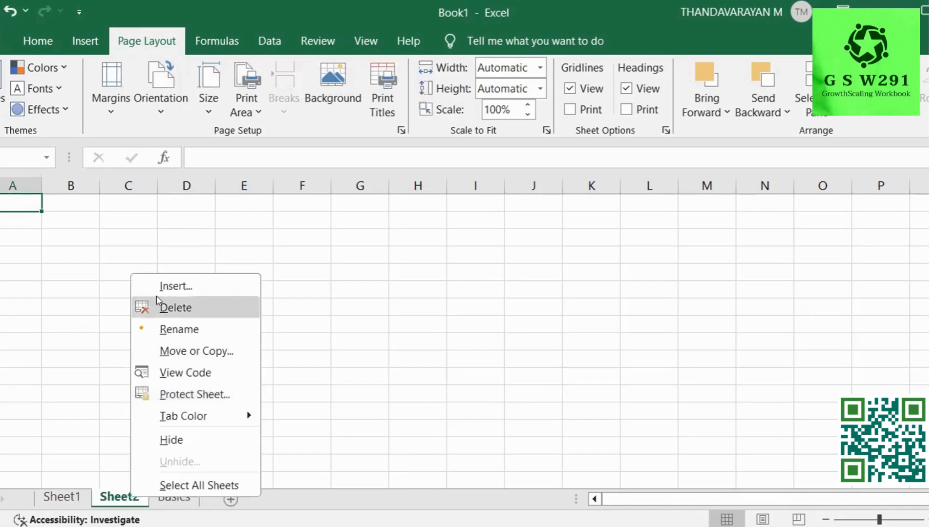
click(168, 331)
key(BackSpace)
text(Excel)
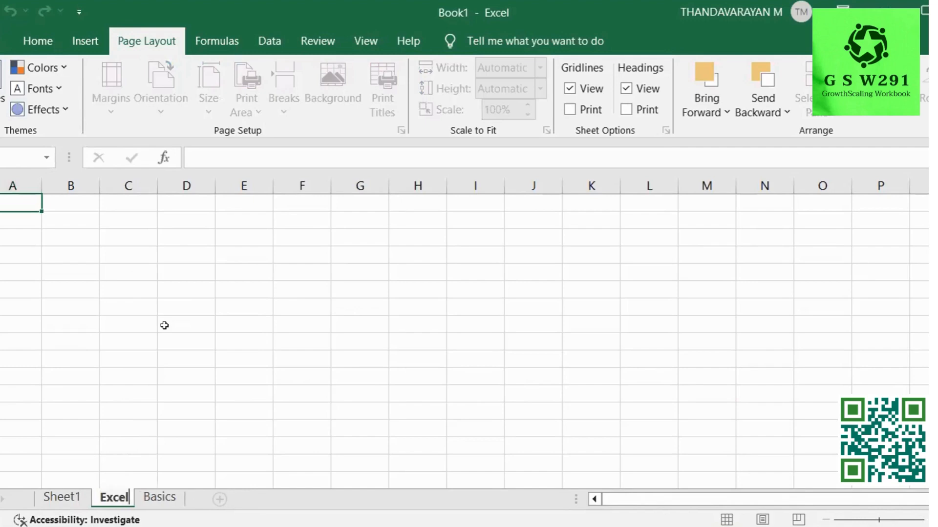
key(Return)
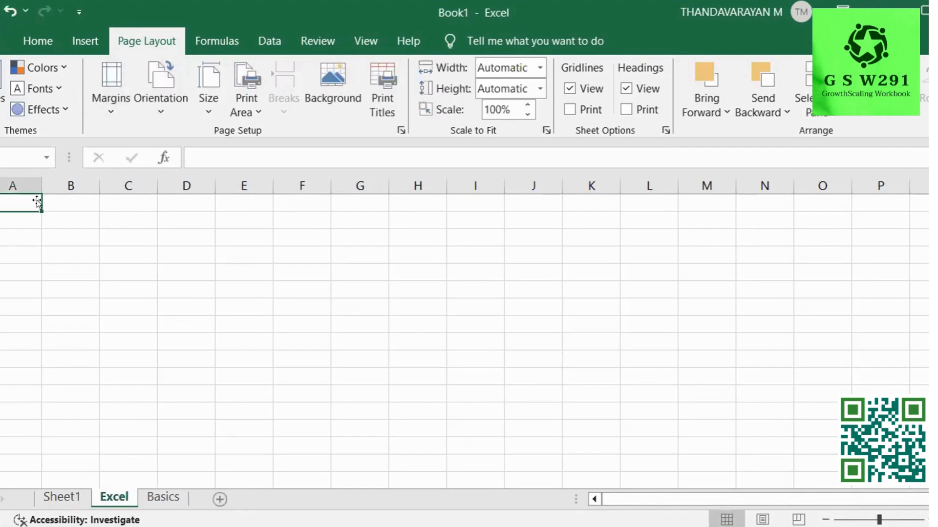
Select columns A through D, two whole rows, then three cells in column C.
click(5, 181)
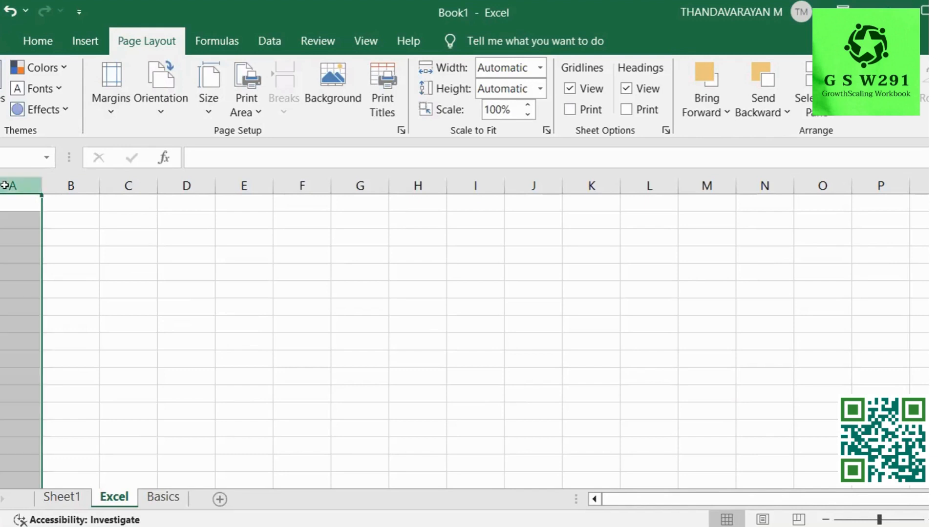
click(71, 183)
click(128, 183)
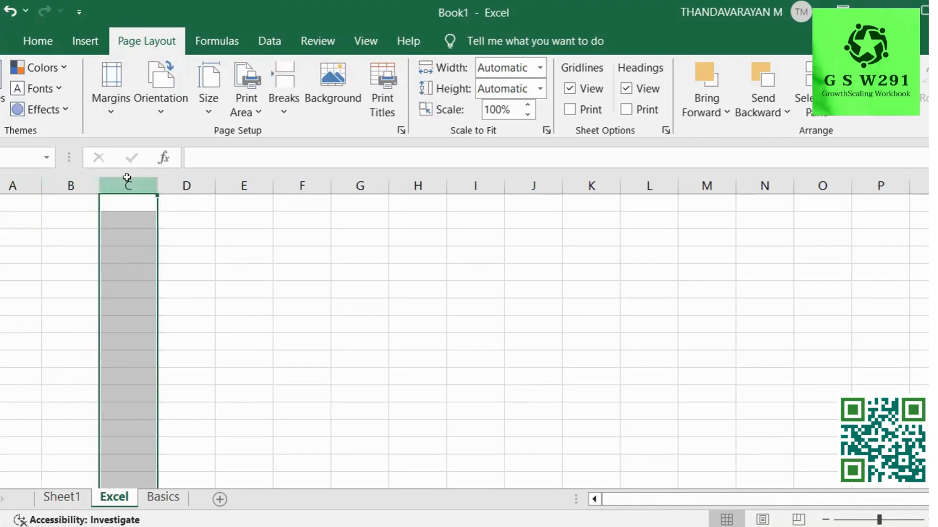
click(186, 183)
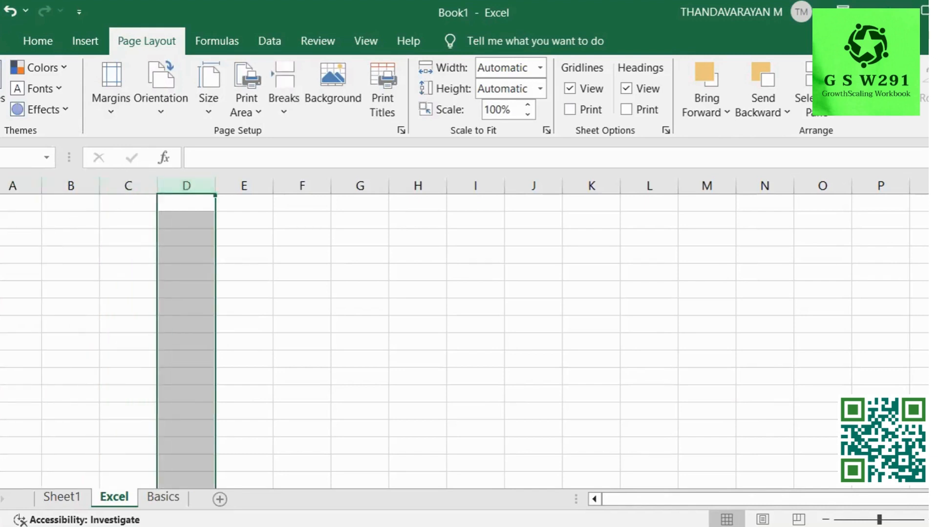
click(1, 238)
click(1, 255)
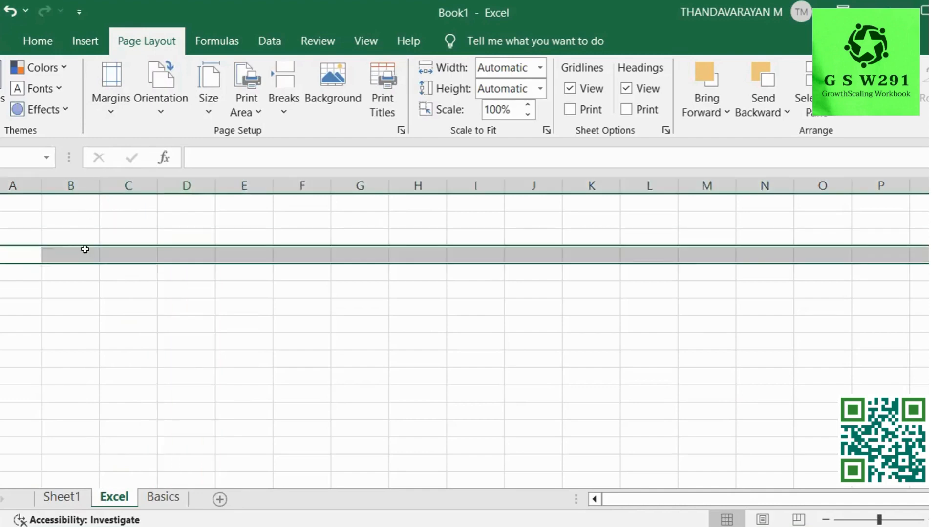
click(117, 303)
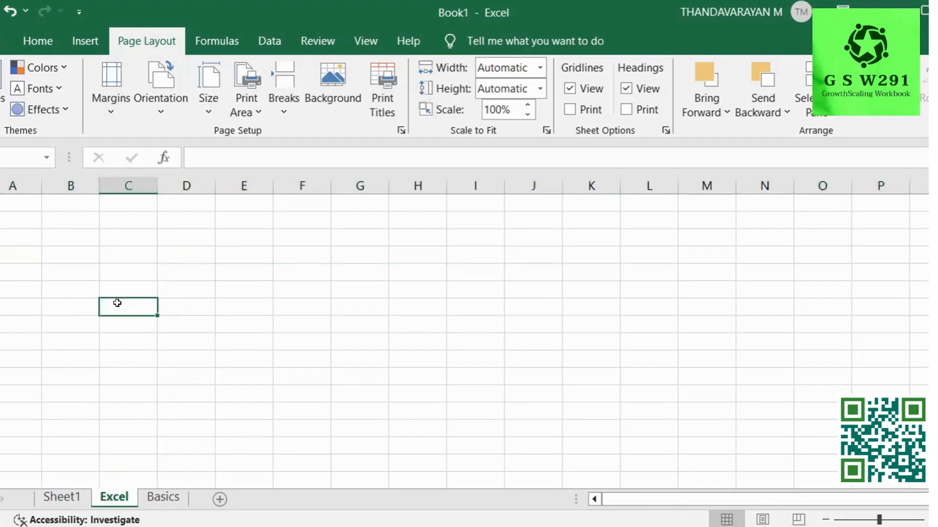
drag(117, 304, 133, 264)
Move the active cell around columns D, E and G, then open the File home screen.
click(164, 275)
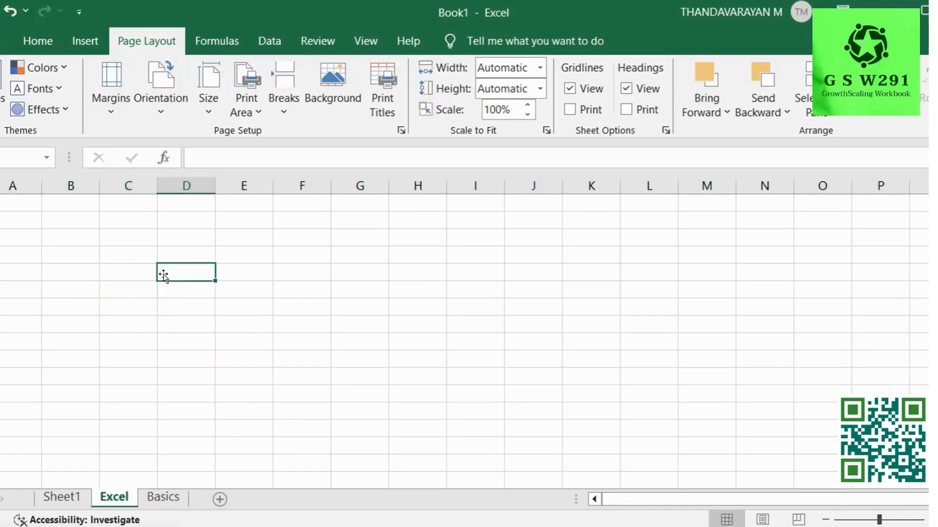
click(192, 283)
click(183, 275)
click(176, 267)
click(197, 289)
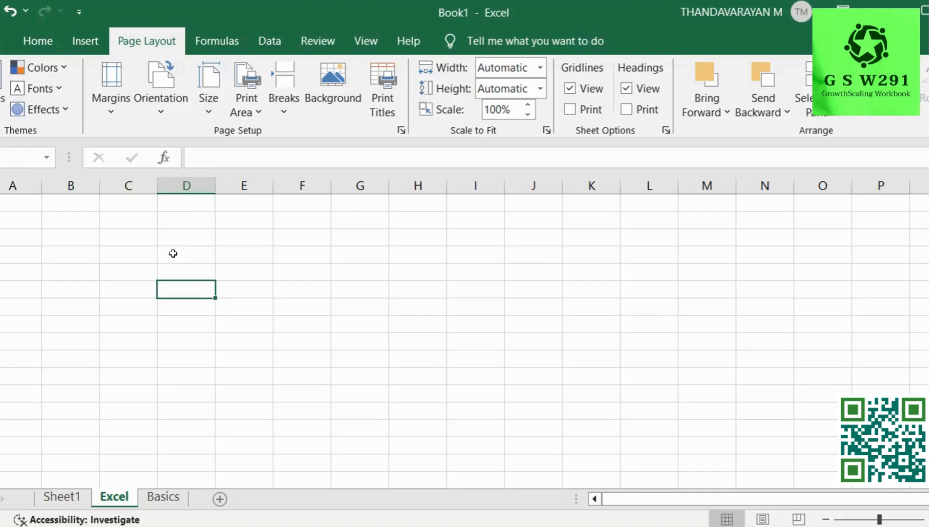
click(263, 281)
click(347, 269)
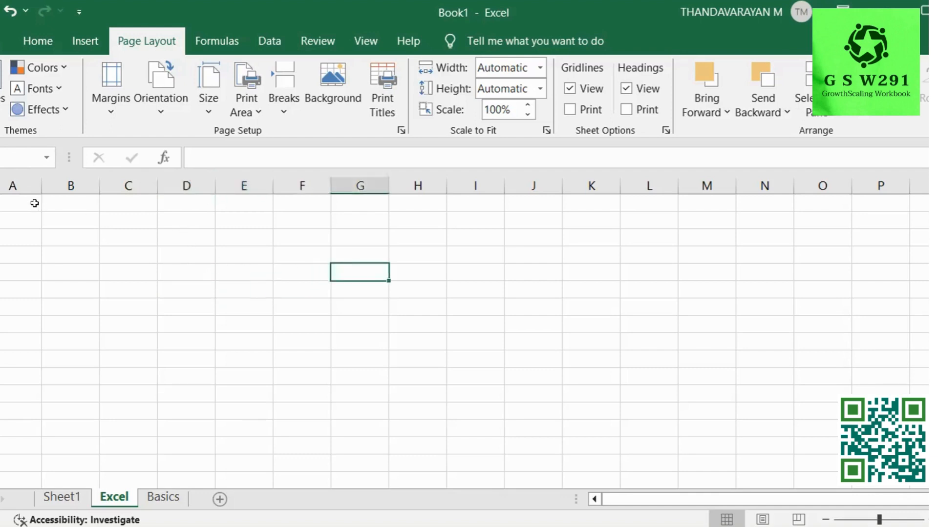
click(359, 236)
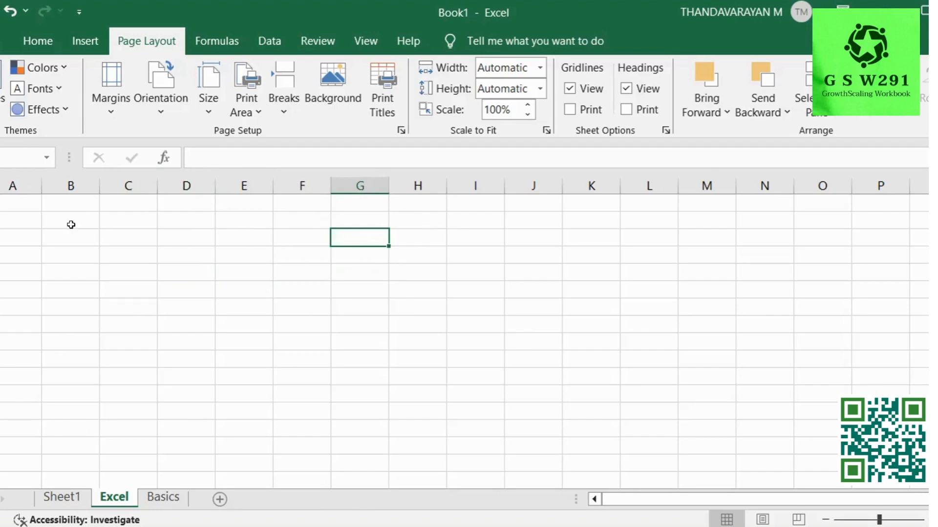
click(6, 41)
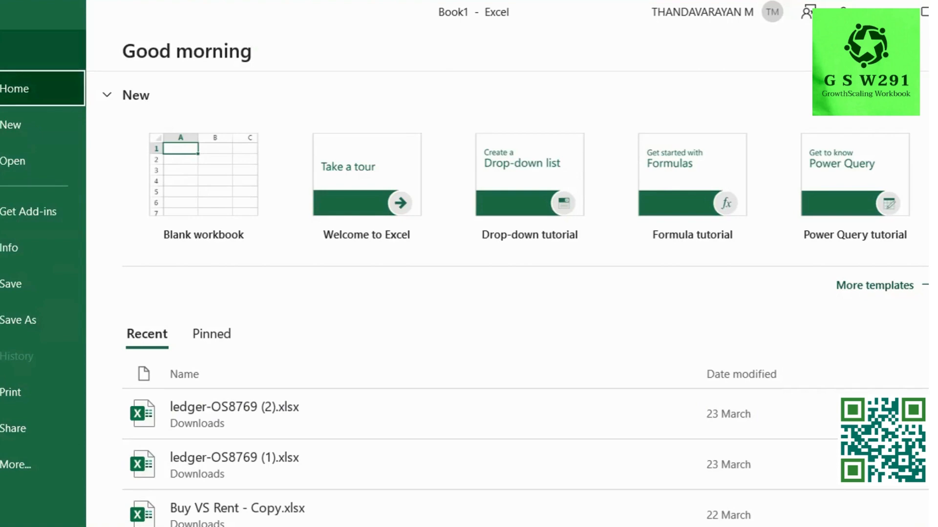
Leave the File backstage and return to the Sheet1 worksheet.
click(2, 48)
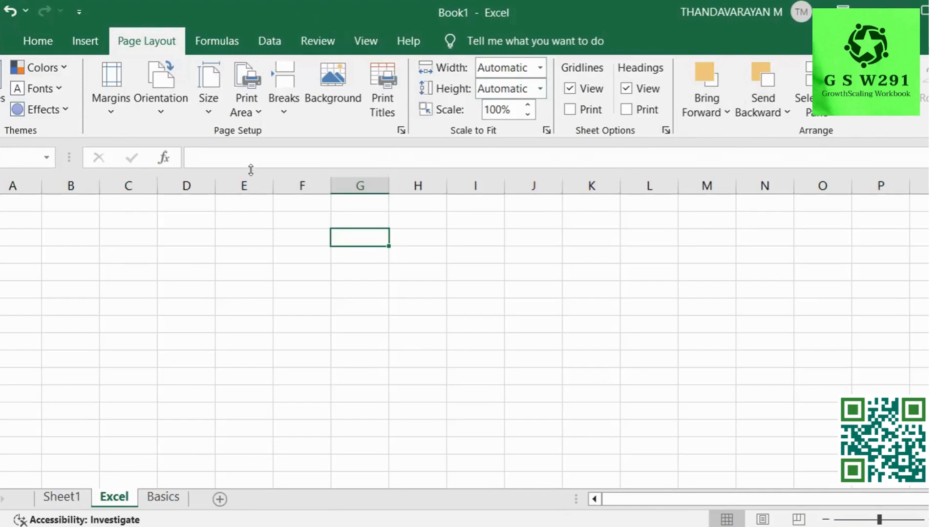
click(221, 215)
click(231, 247)
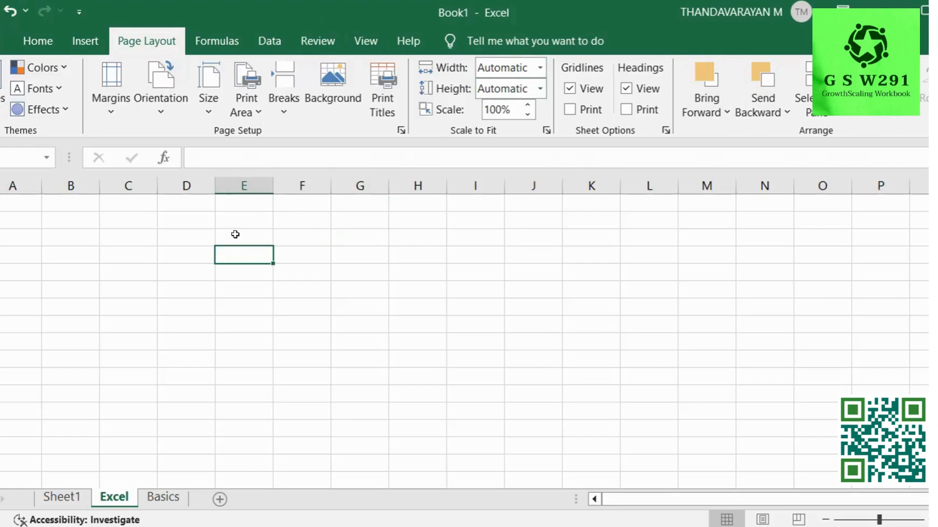
click(195, 235)
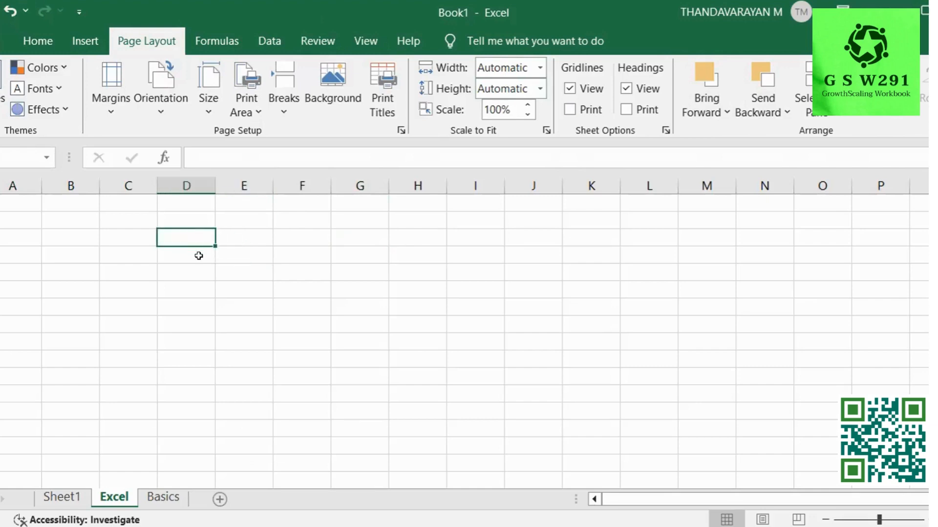
click(199, 254)
click(199, 281)
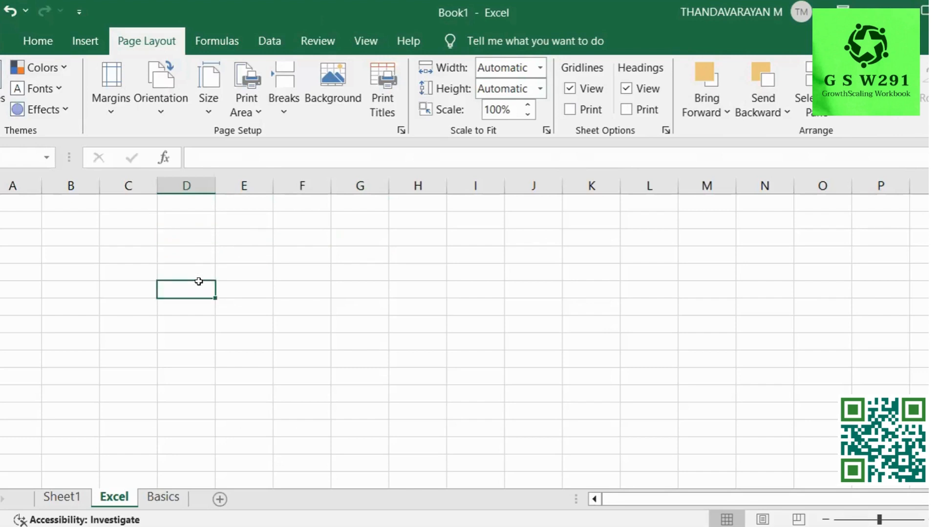
click(201, 240)
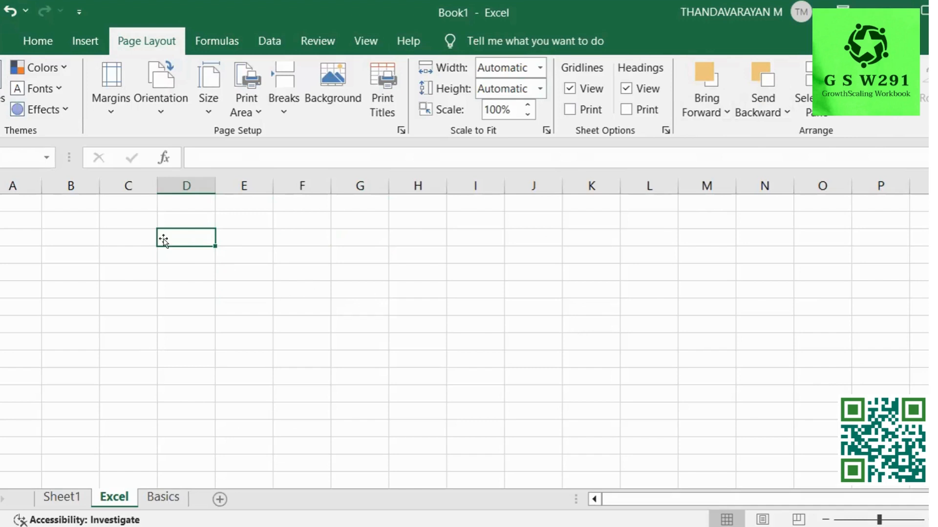
click(124, 221)
click(61, 221)
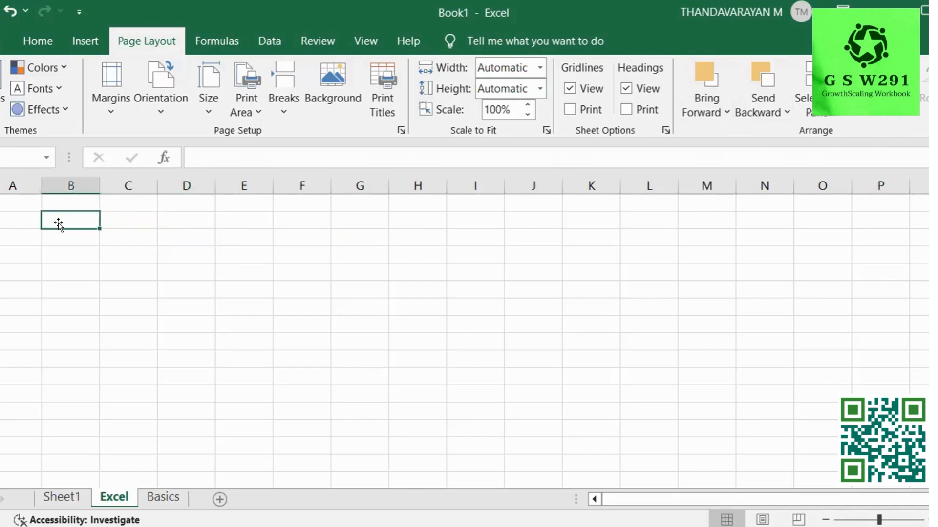
click(119, 237)
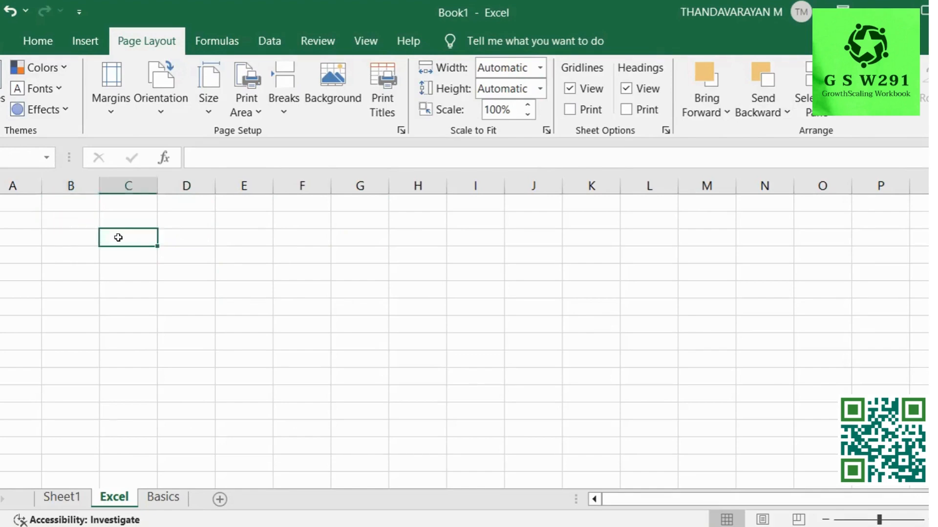
click(165, 237)
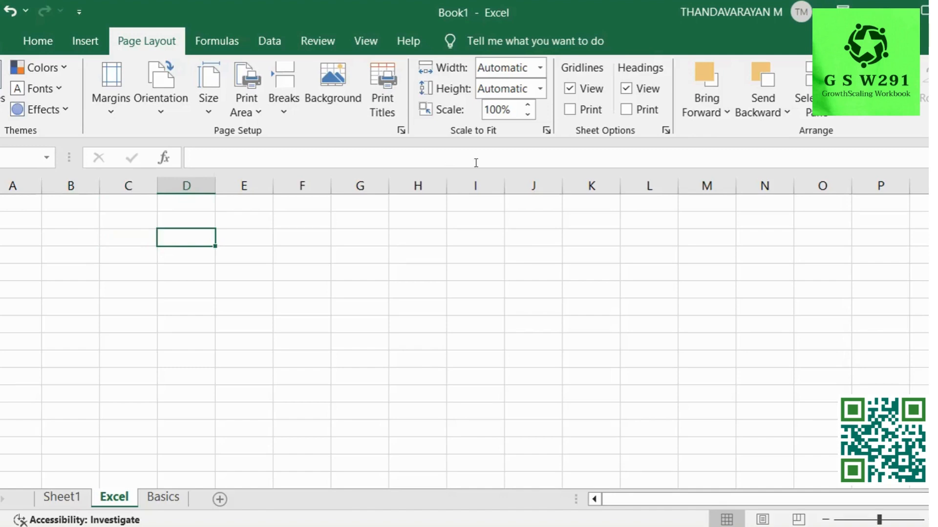
click(277, 259)
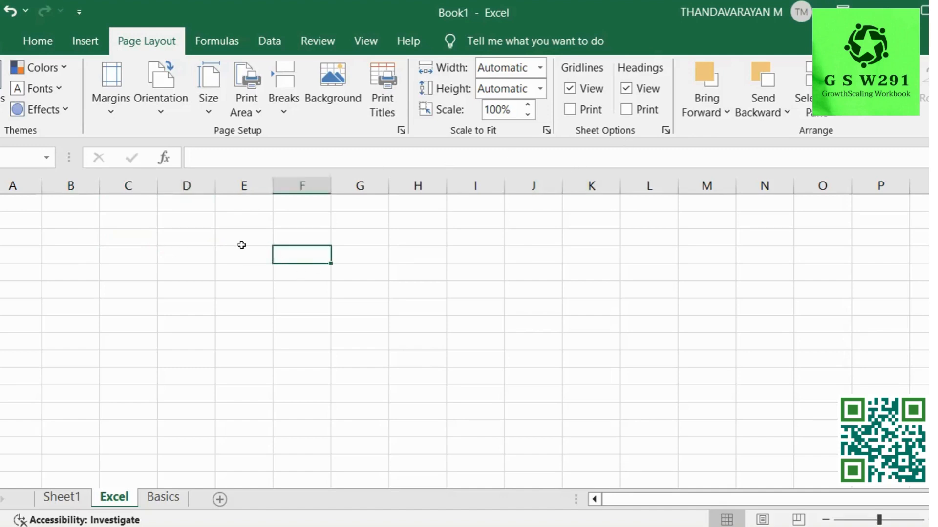
click(242, 248)
click(247, 237)
click(252, 260)
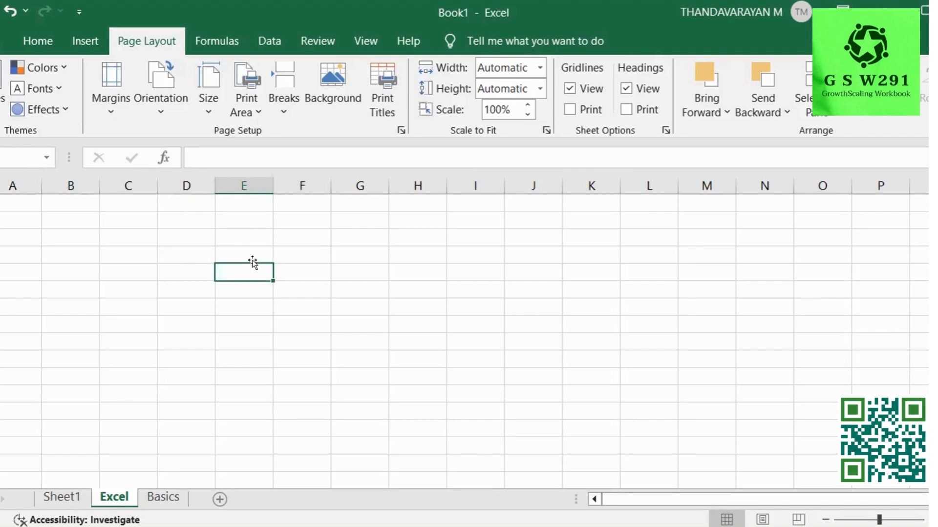